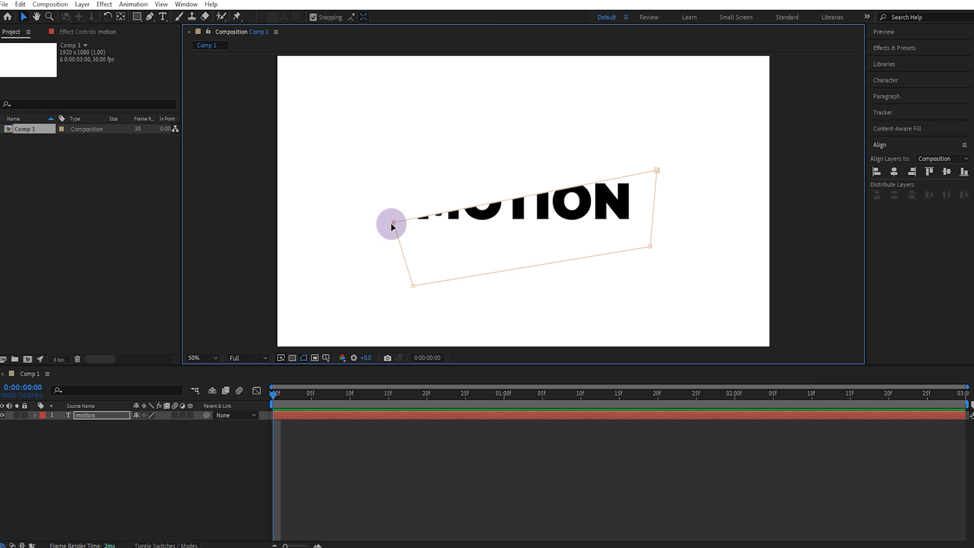
# Step: Lower the mask's upper-right point so its edge slices diagonally through the MOTION text, and duplicate the motion layer
pyautogui.moveTo(636, 153); pyautogui.dragTo(659, 178)
pyautogui.click(573, 230)
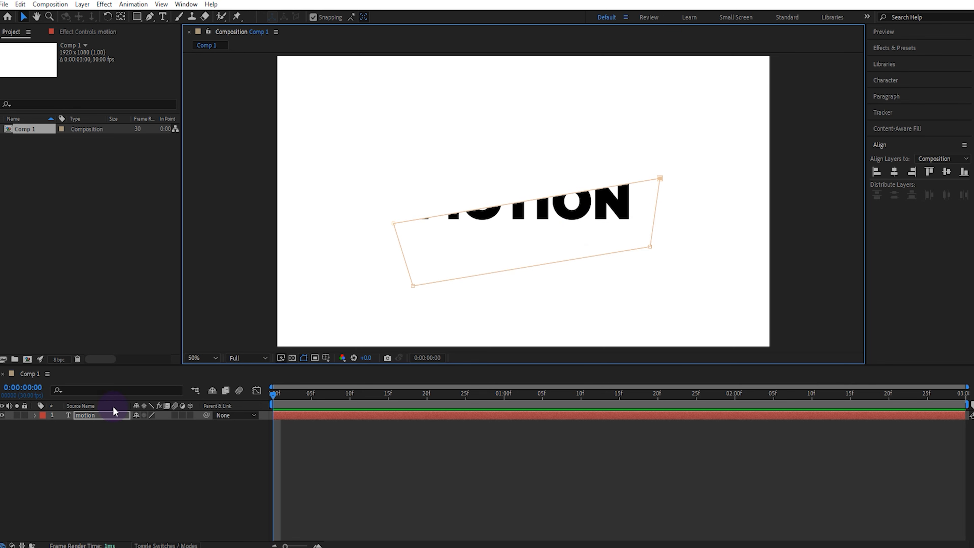
pyautogui.click(102, 416)
pyautogui.click(20, 4)
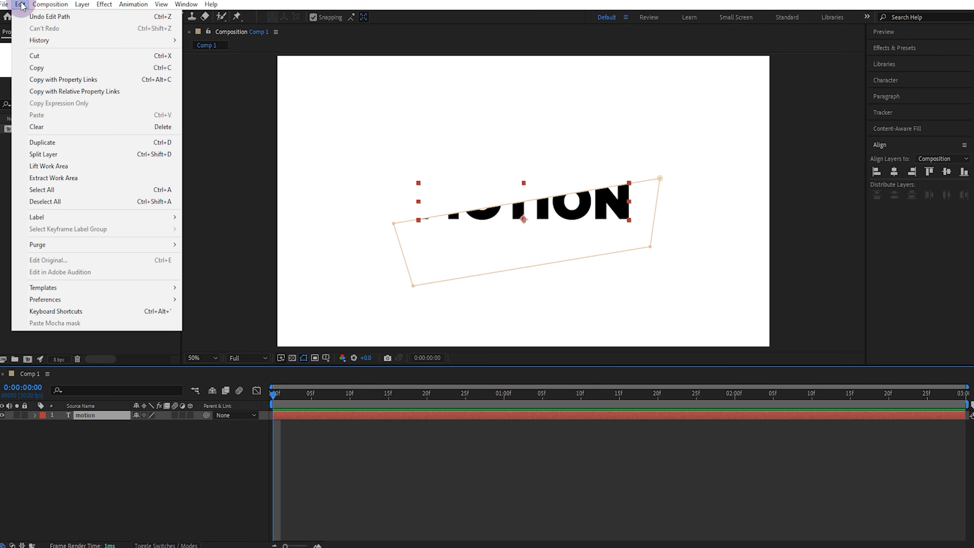
pyautogui.click(43, 142)
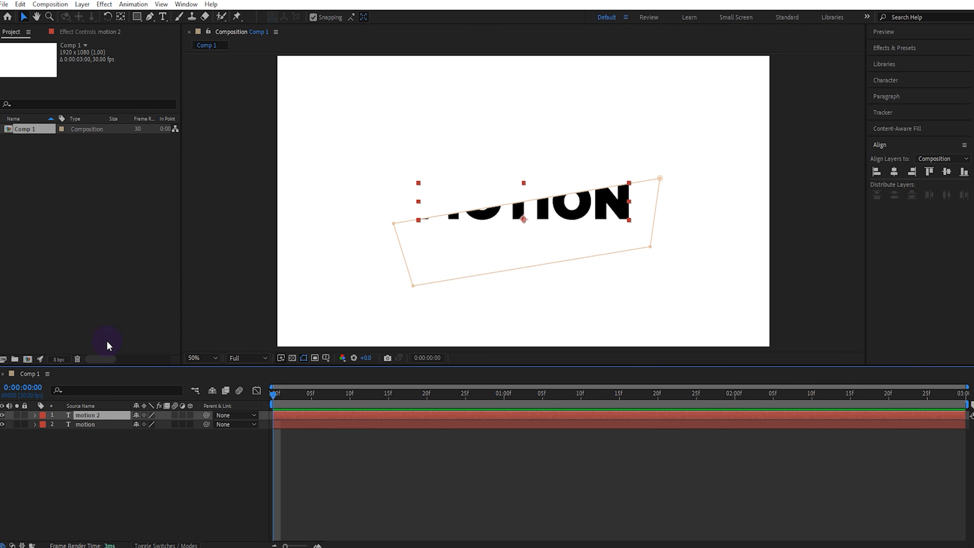
# Step: Set Mask 1 on the original motion layer to Subtract
pyautogui.click(34, 424)
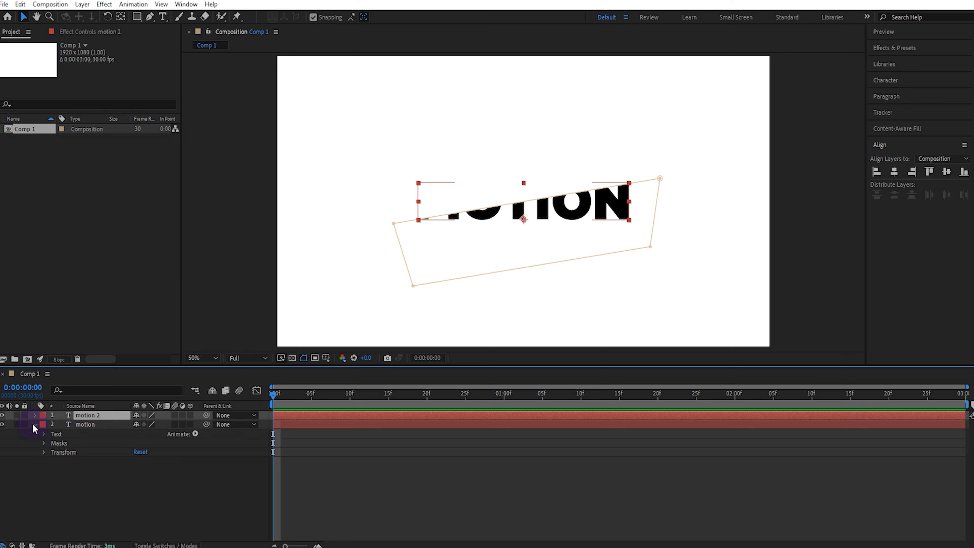
pyautogui.click(45, 443)
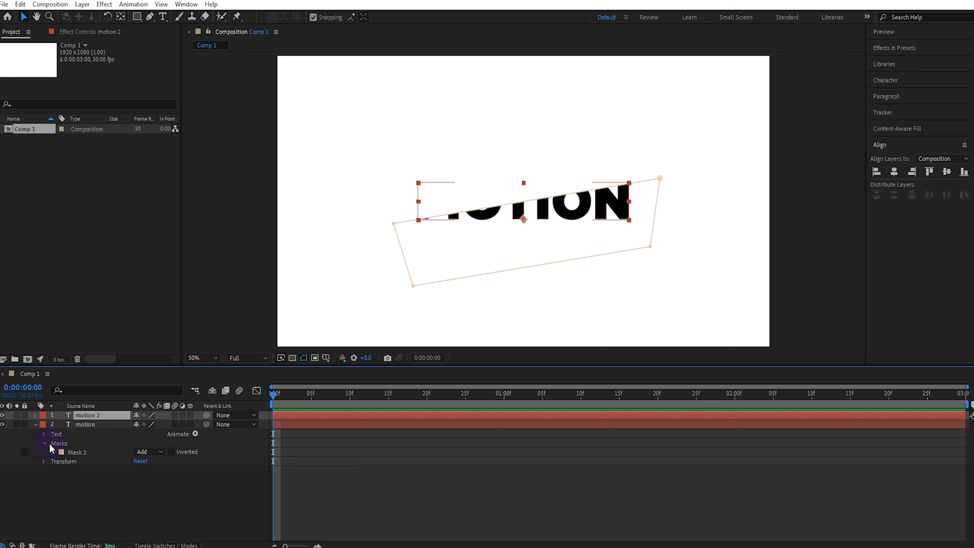
pyautogui.click(148, 452)
pyautogui.click(162, 487)
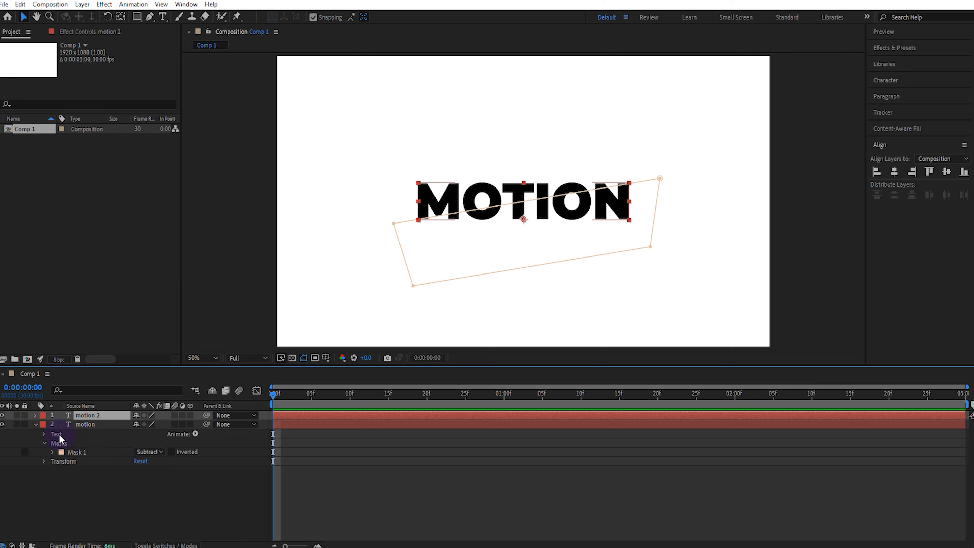
pyautogui.click(35, 424)
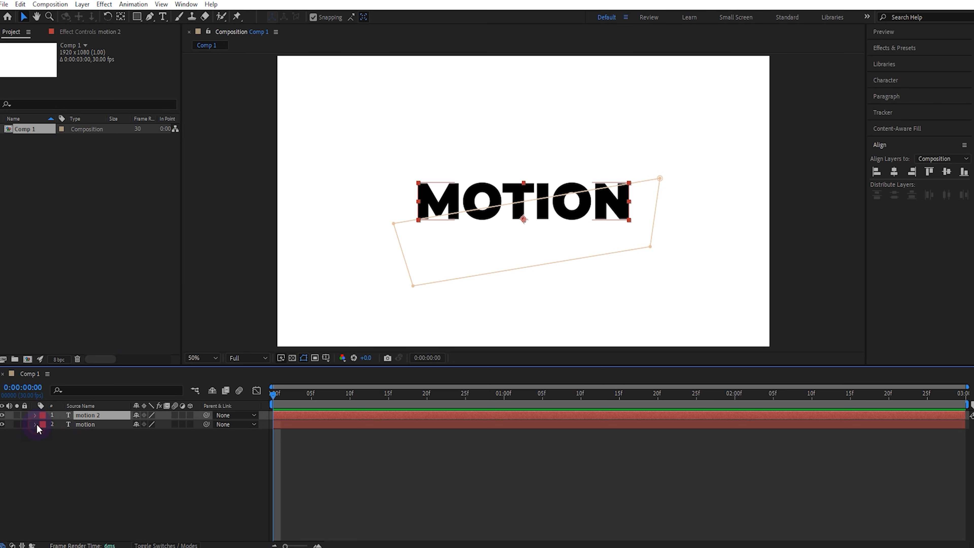
# Step: Add starting Position keyframes to both the motion and motion 2 layers at frame 5
pyautogui.keyDown('shift'); pyautogui.click(78, 422); pyautogui.keyUp('shift')
pyautogui.press('p')
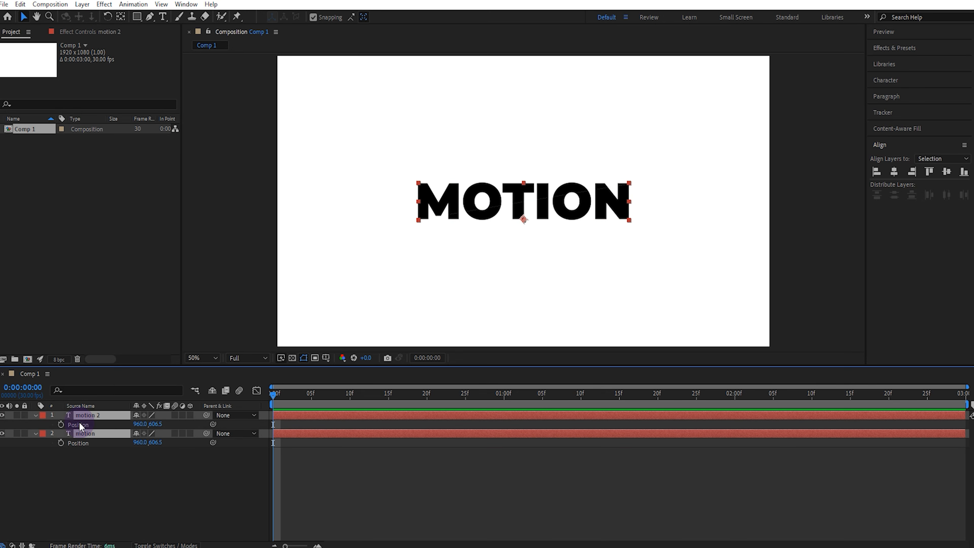
pyautogui.click(63, 424)
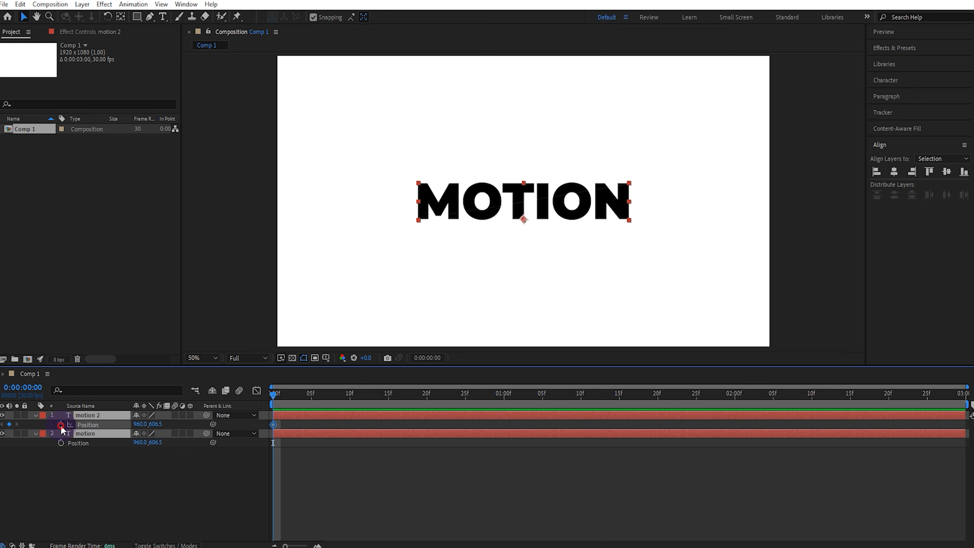
pyautogui.click(311, 396)
pyautogui.moveTo(274, 425); pyautogui.dragTo(312, 433)
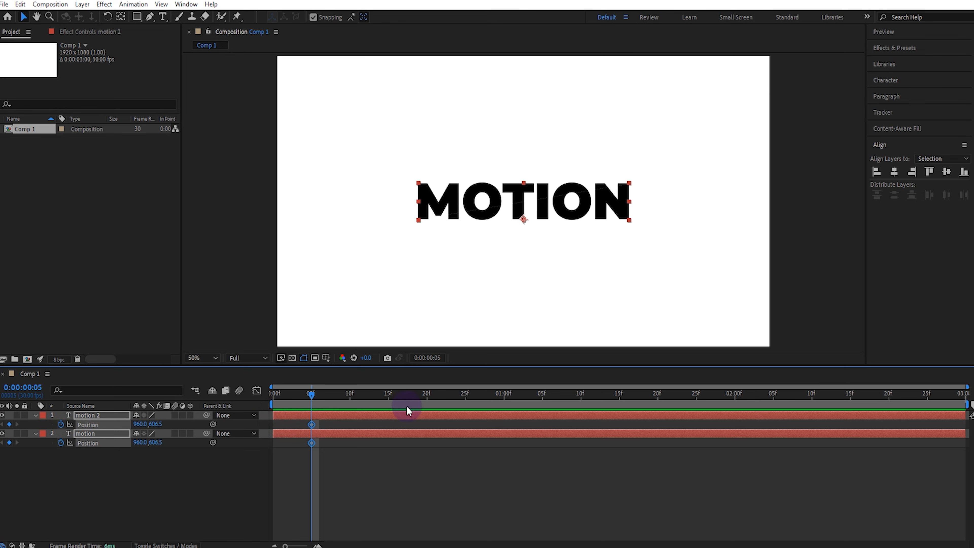
# Step: At frame 20, move the motion 2 layer down and to the right to position 990, 626.5
pyautogui.click(426, 399)
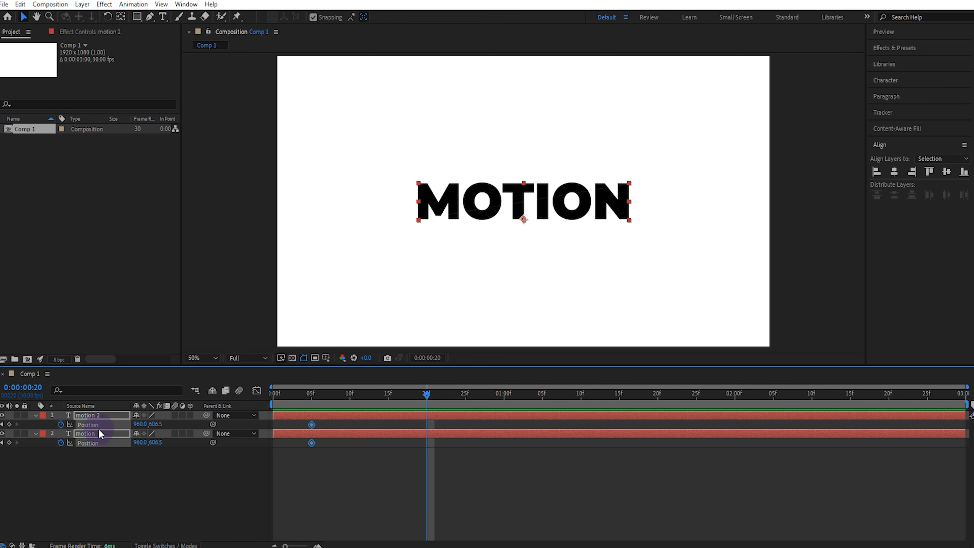
pyautogui.click(102, 476)
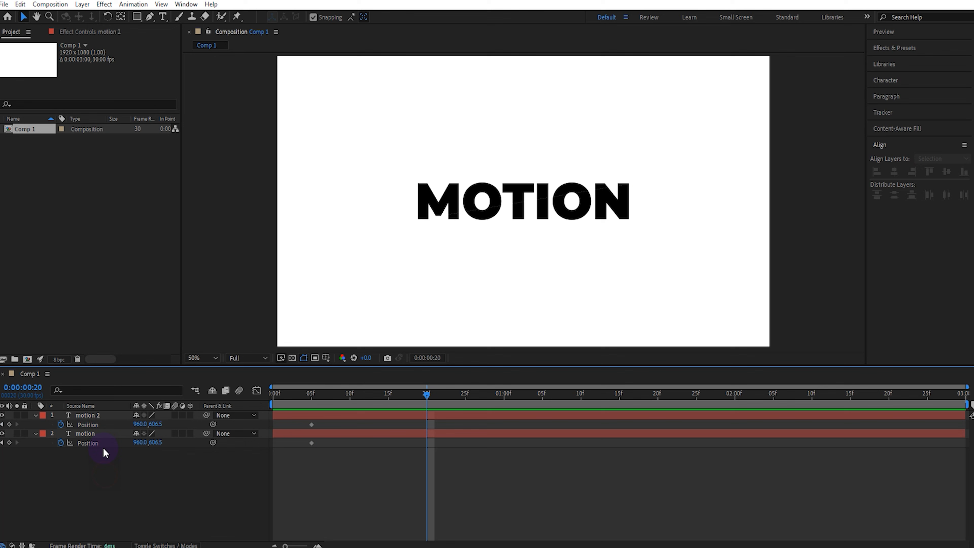
pyautogui.click(103, 415)
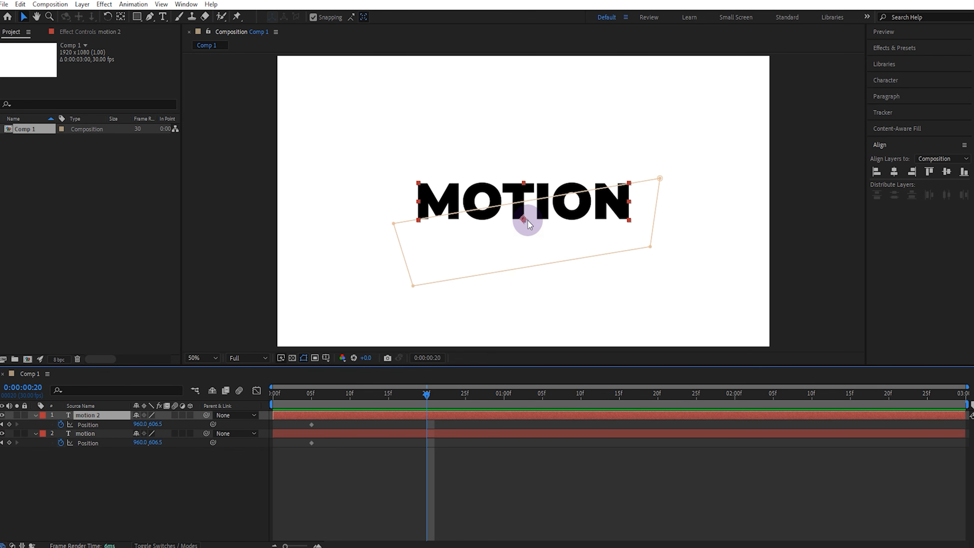
pyautogui.moveTo(527, 221); pyautogui.dragTo(530, 221)
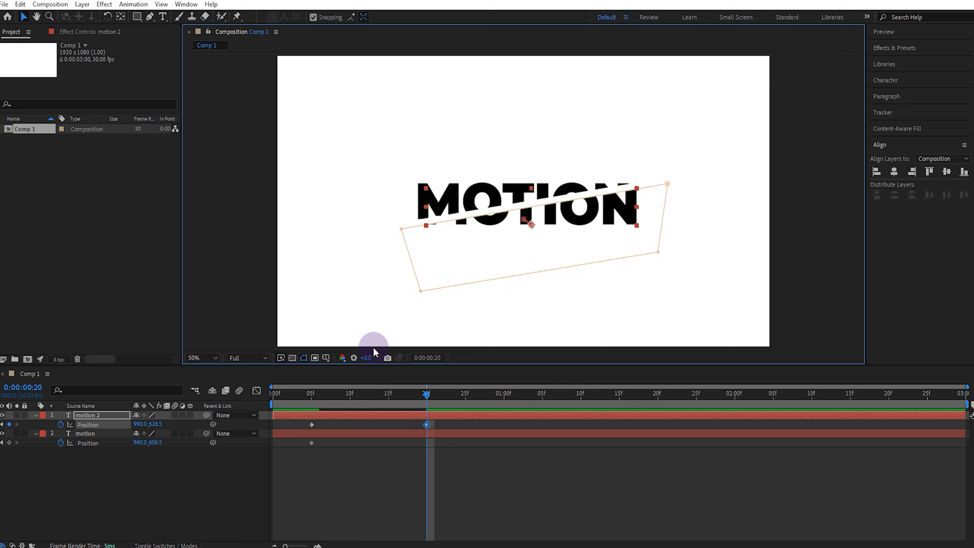
# Step: Move the original motion layer up and to the left to position 938, 584.5 at frame 20
pyautogui.click(101, 435)
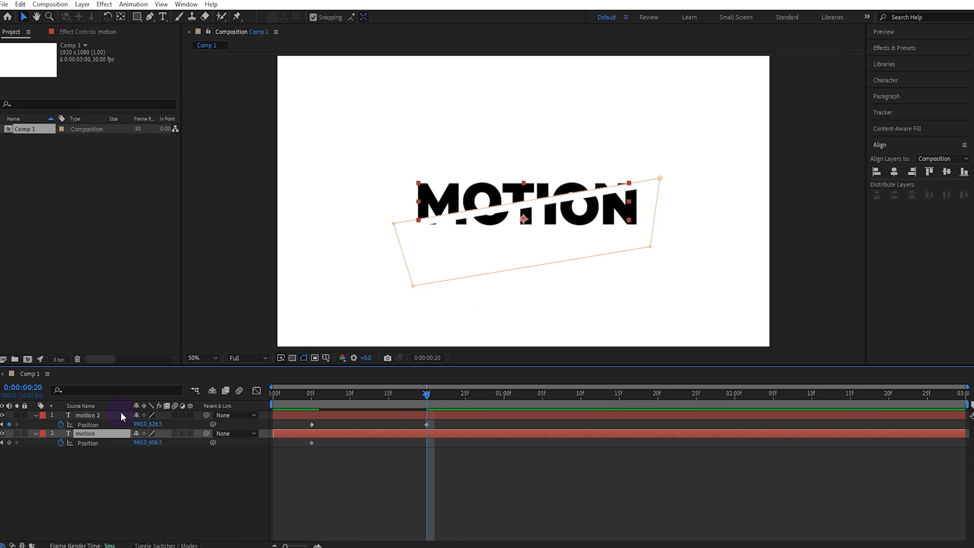
pyautogui.click(523, 217)
pyautogui.moveTo(523, 217); pyautogui.dragTo(518, 213)
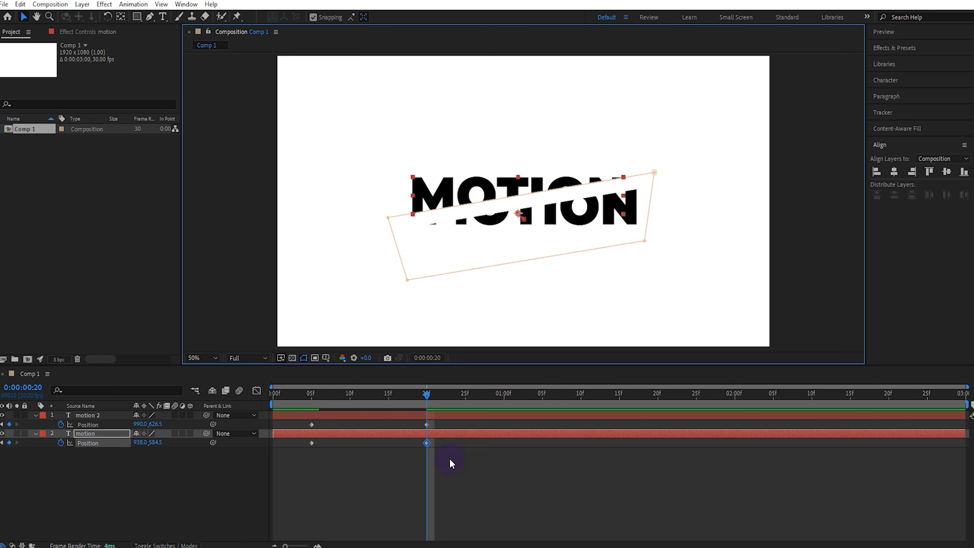
# Step: Apply Easy Ease to all four Position keyframes of the motion and motion 2 layers
pyautogui.moveTo(446, 423); pyautogui.dragTo(300, 464)
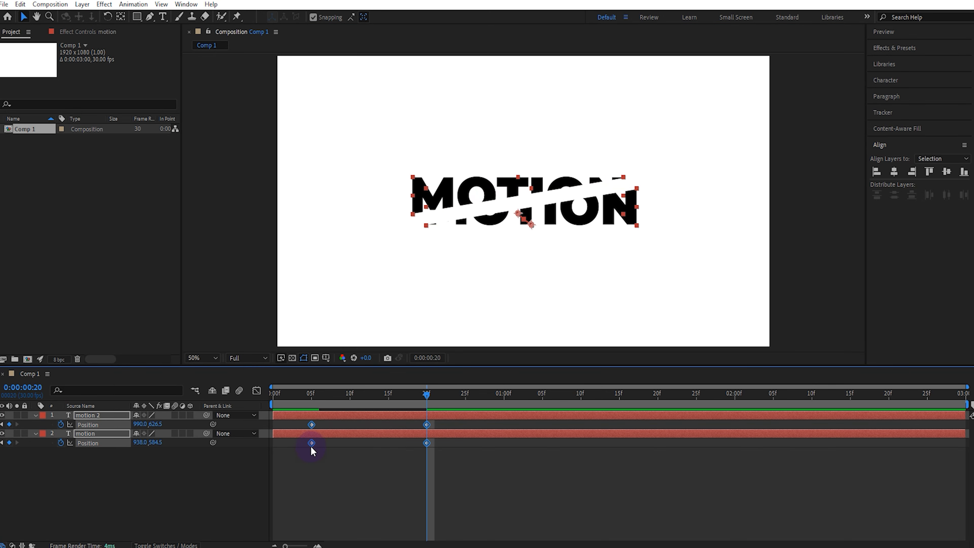
pyautogui.press('F9')
pyautogui.rightClick(311, 445)
pyautogui.moveTo(389, 433)
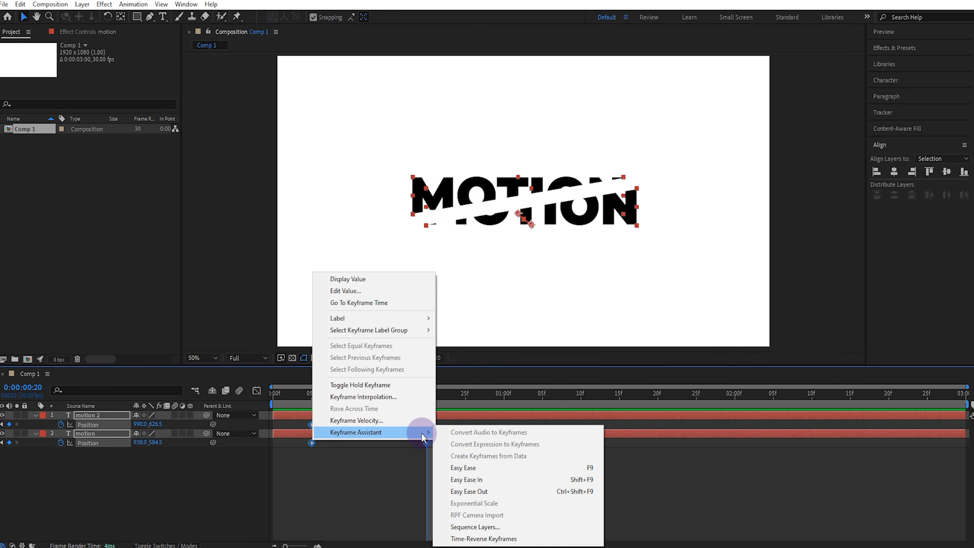
pyautogui.click(462, 467)
# Step: Adjust the easing of both layers' Position keyframes on the speed graph, and return to the keyframe view
pyautogui.click(256, 391)
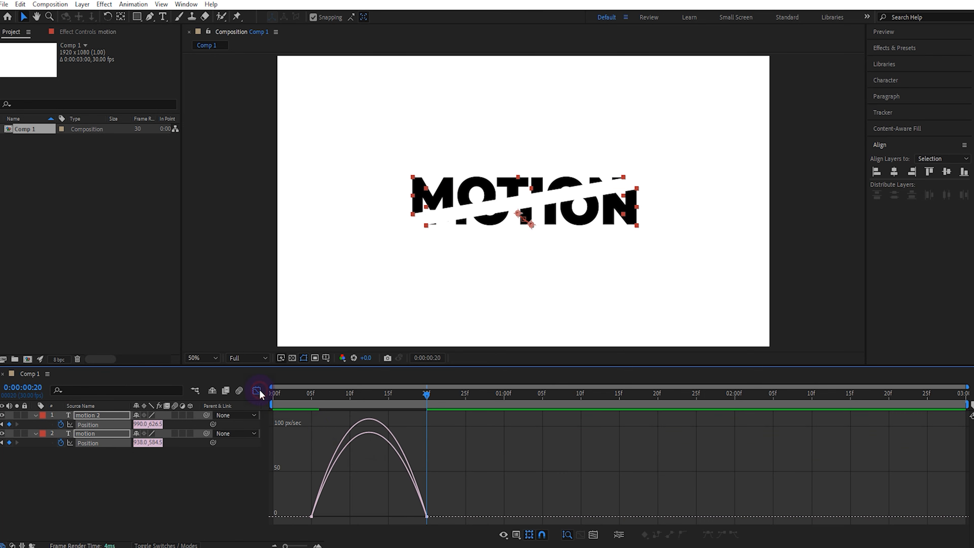
pyautogui.moveTo(460, 505); pyautogui.dragTo(355, 517)
pyautogui.click(312, 513)
pyautogui.click(256, 390)
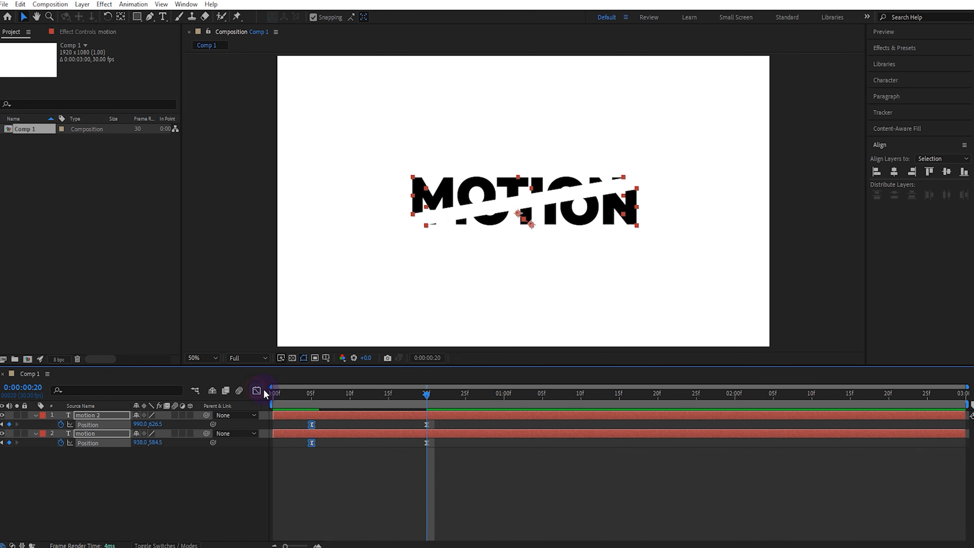
# Step: At frame 5, duplicate the motion 2 layer and delete the masks from the copy to cover the visible cut line
pyautogui.click(311, 393)
pyautogui.click(182, 491)
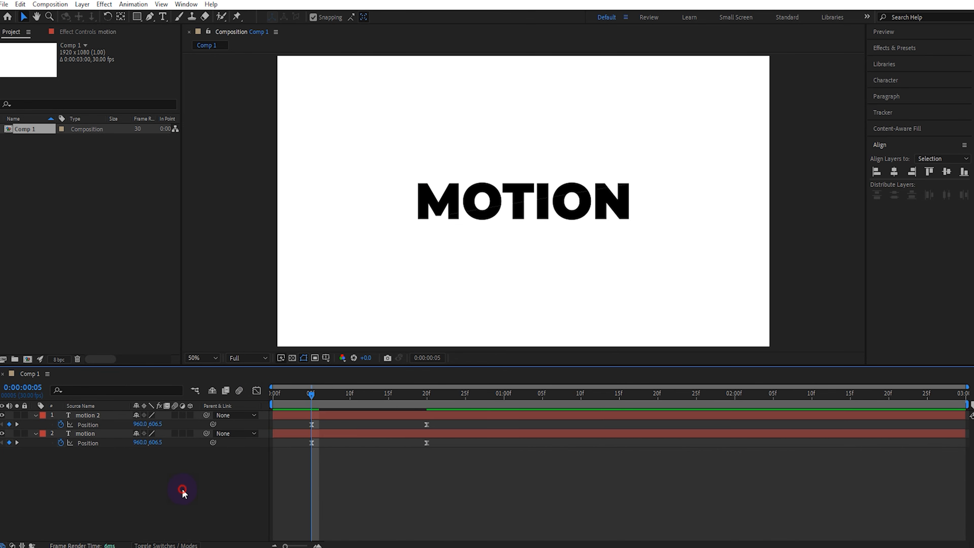
pyautogui.scroll(1, 523, 275)
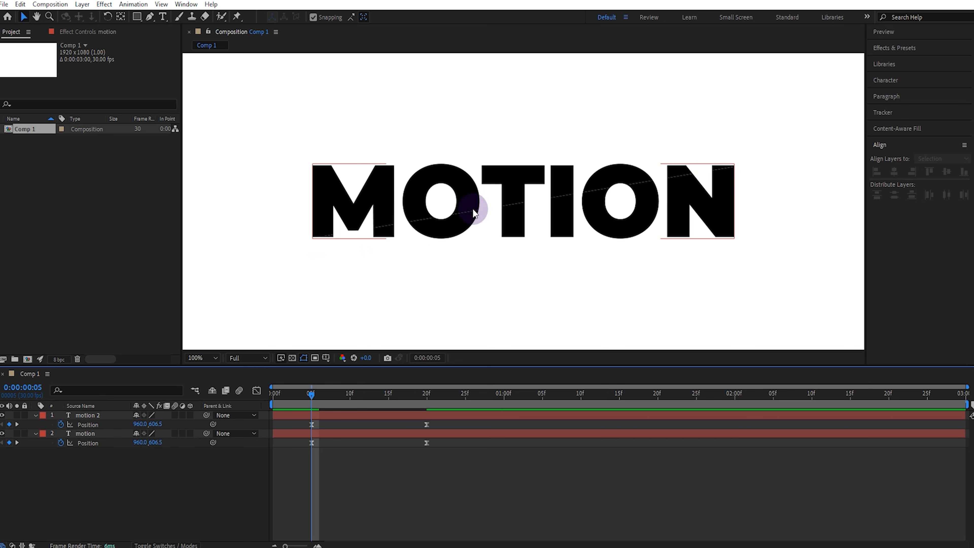
pyautogui.click(95, 414)
pyautogui.hotkey('ctrl', 'd')
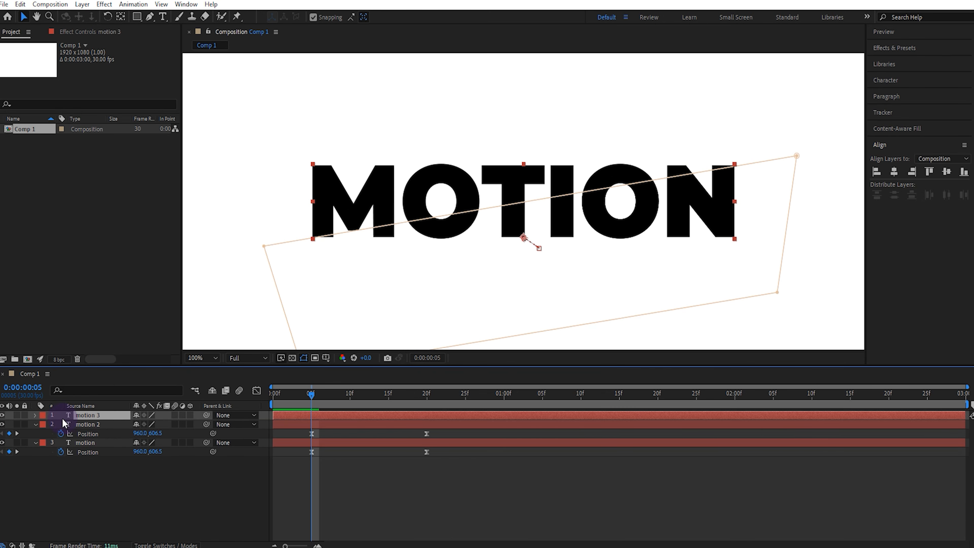
pyautogui.click(35, 415)
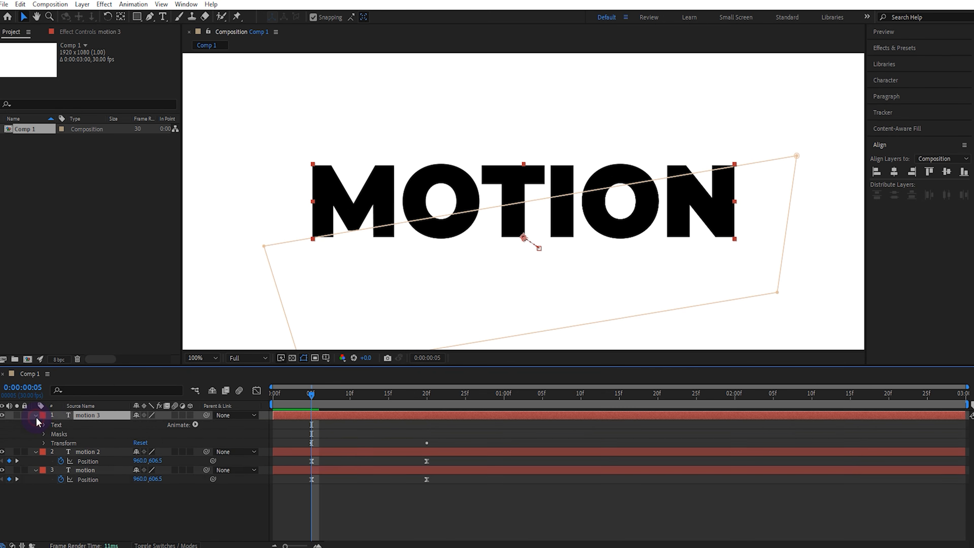
pyautogui.click(55, 434)
pyautogui.press('Delete')
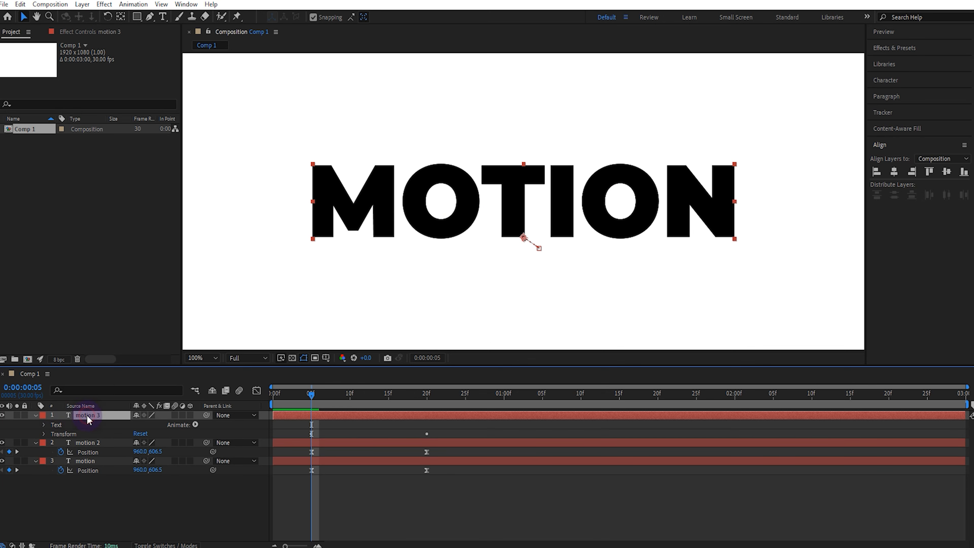
# Step: Keyframe the motion 3 layer's Opacity at 100% on frame 4 and 0% on frame 5
pyautogui.press('t')
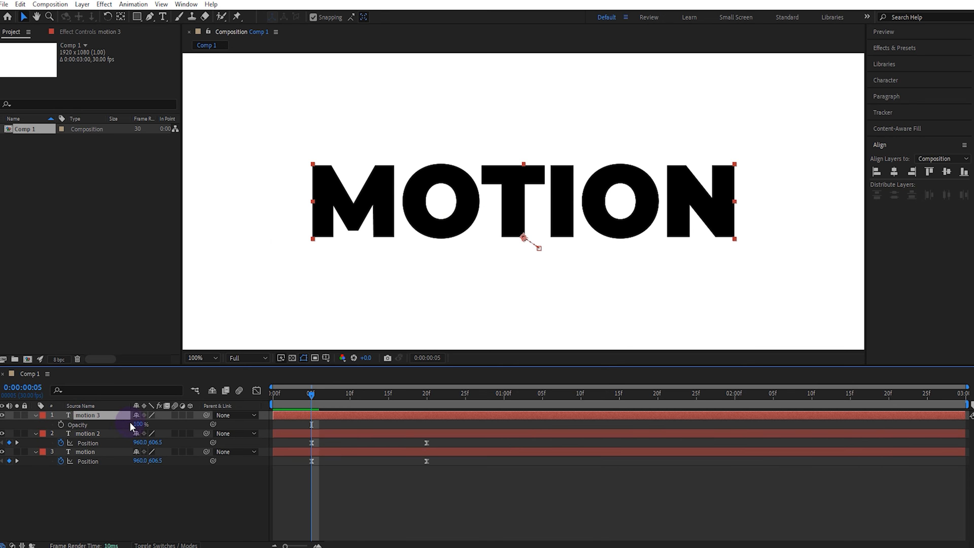
pyautogui.click(306, 395)
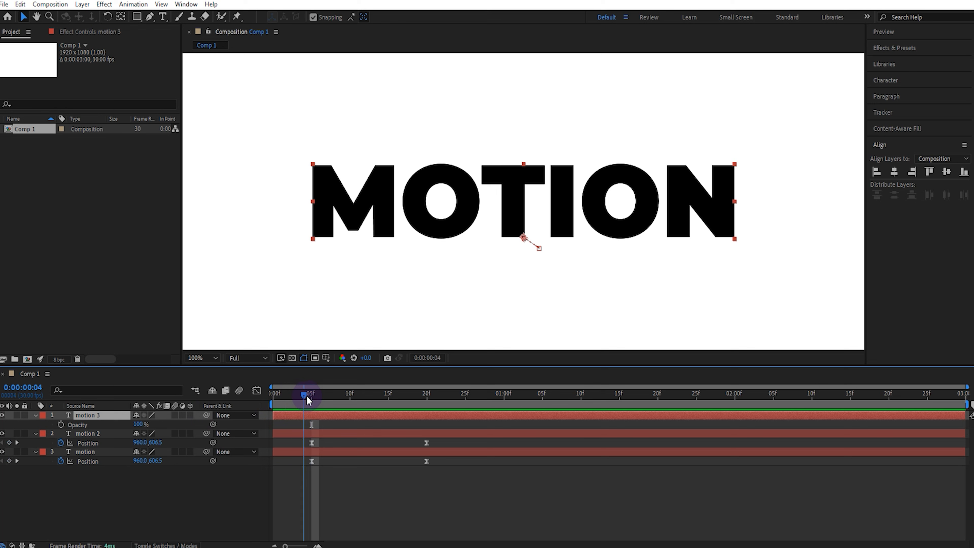
pyautogui.click(75, 430)
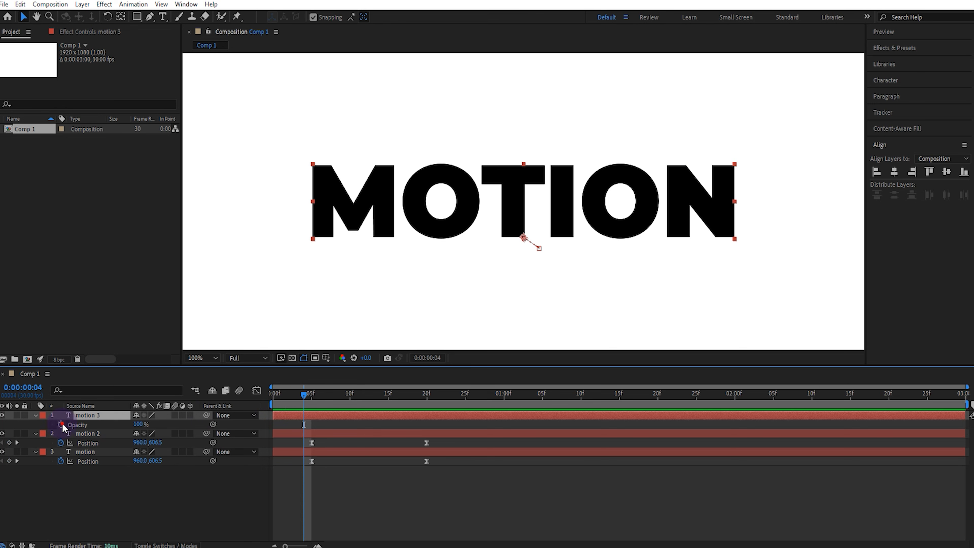
pyautogui.click(61, 424)
pyautogui.moveTo(303, 394); pyautogui.dragTo(310, 394)
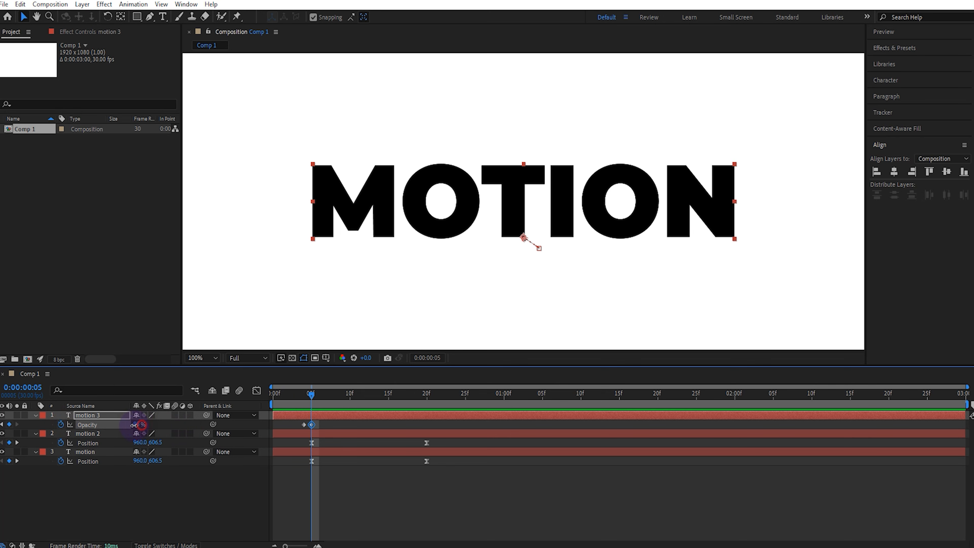
pyautogui.moveTo(135, 425); pyautogui.dragTo(0, 457)
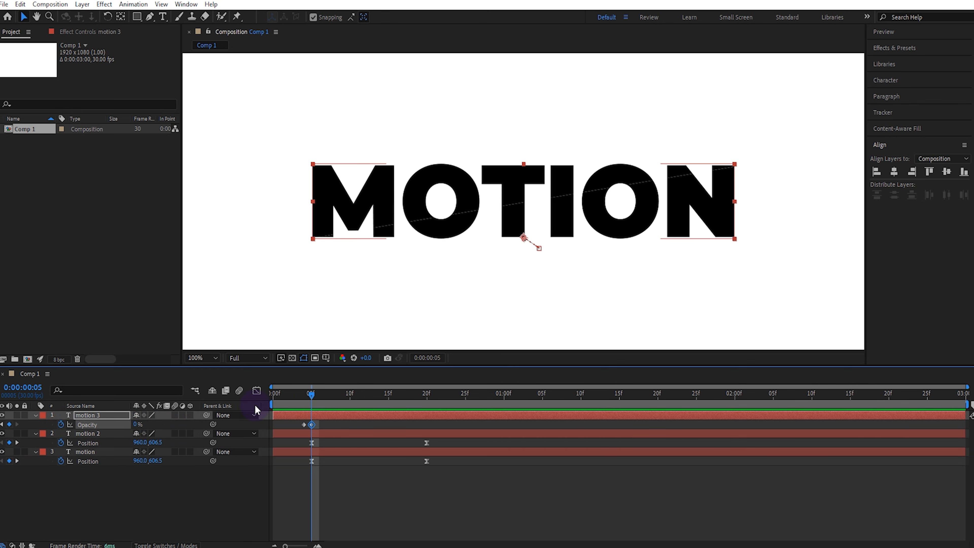
# Step: Play the animation from the first frame to check the sliced text splitting apart
pyautogui.moveTo(286, 396); pyautogui.dragTo(243, 418)
pyautogui.press('space')
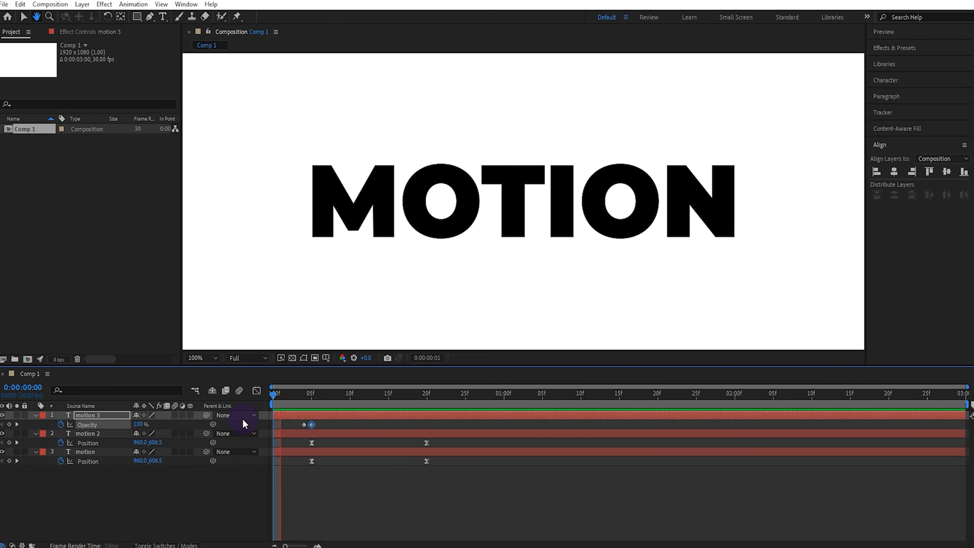
pyautogui.press('space')
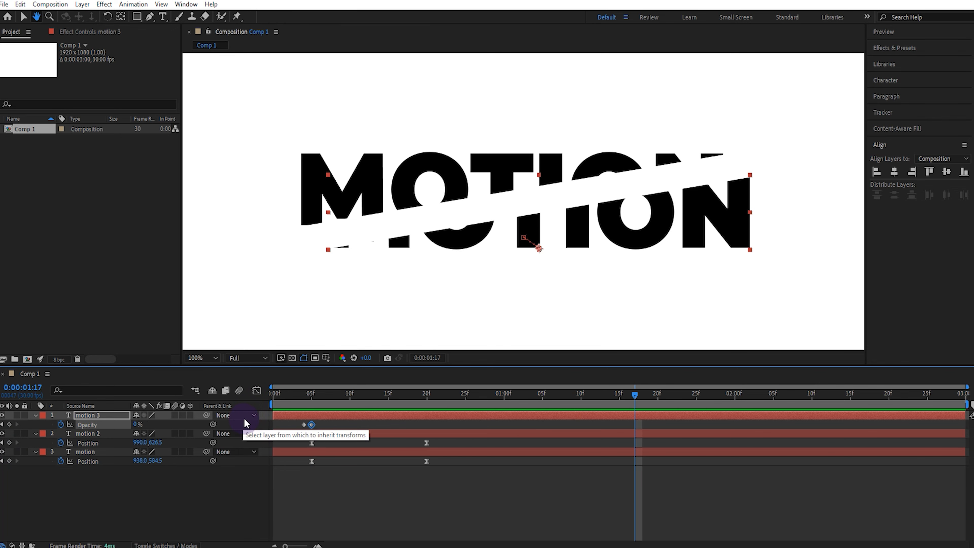
pyautogui.press('space')
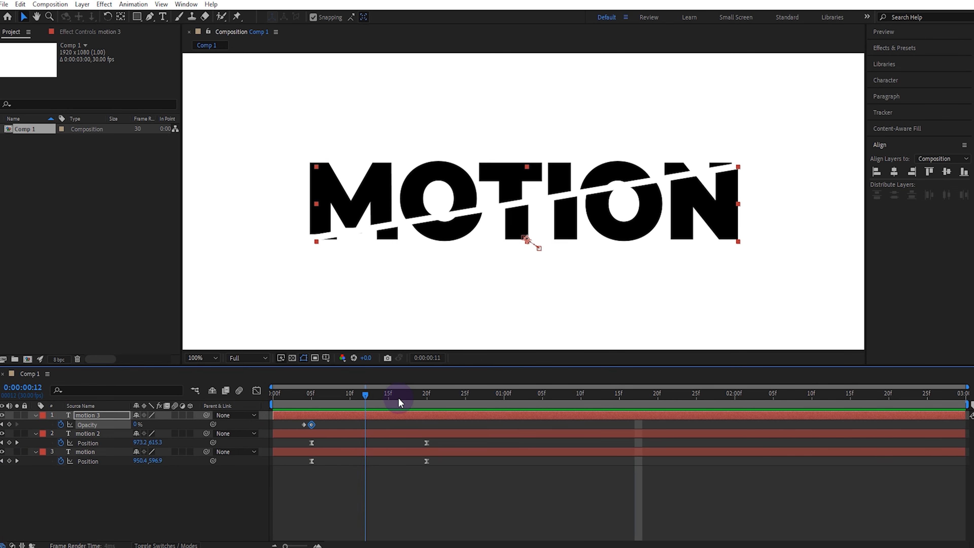
# Step: At frame 20, apply the Drop Shadow effect to the motion 2 layer
pyautogui.moveTo(398, 399); pyautogui.dragTo(426, 397)
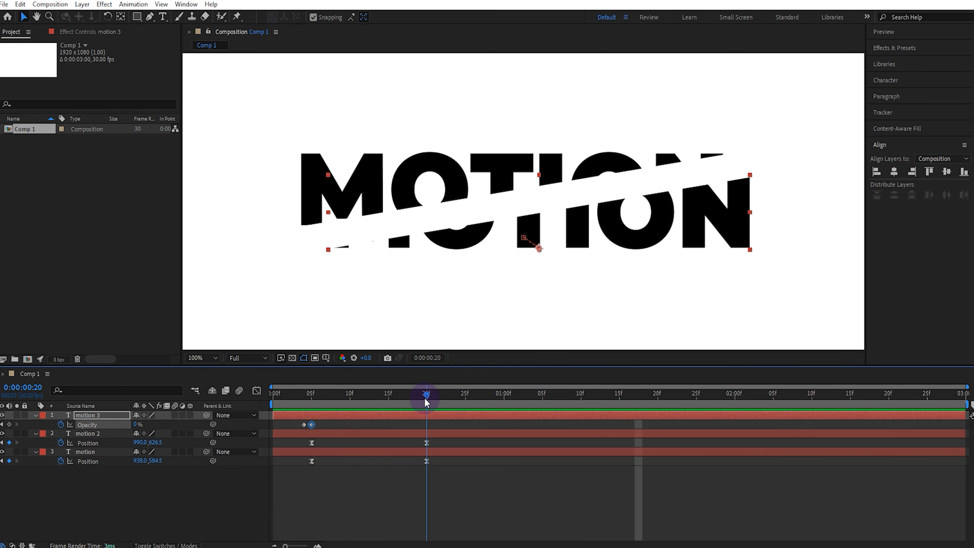
pyautogui.click(93, 433)
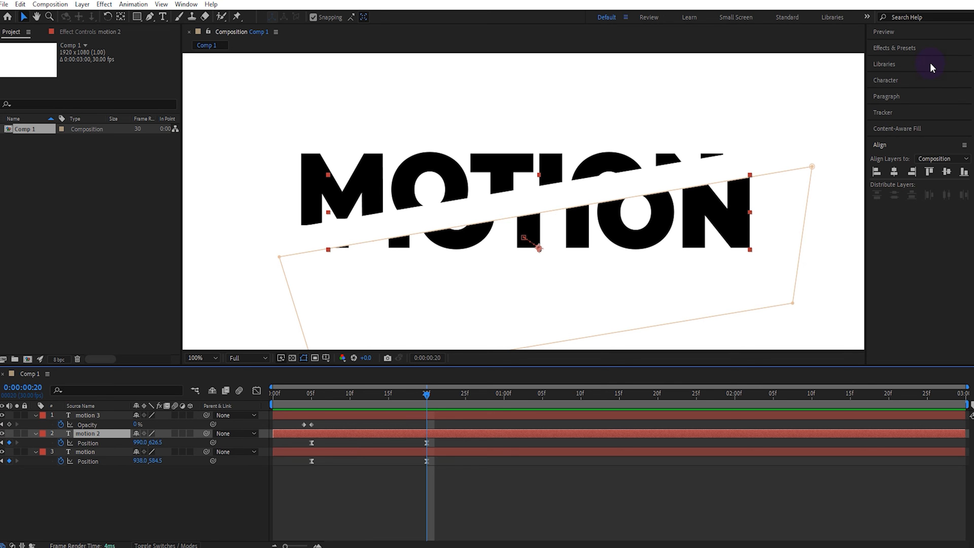
pyautogui.click(928, 53)
pyautogui.click(927, 60)
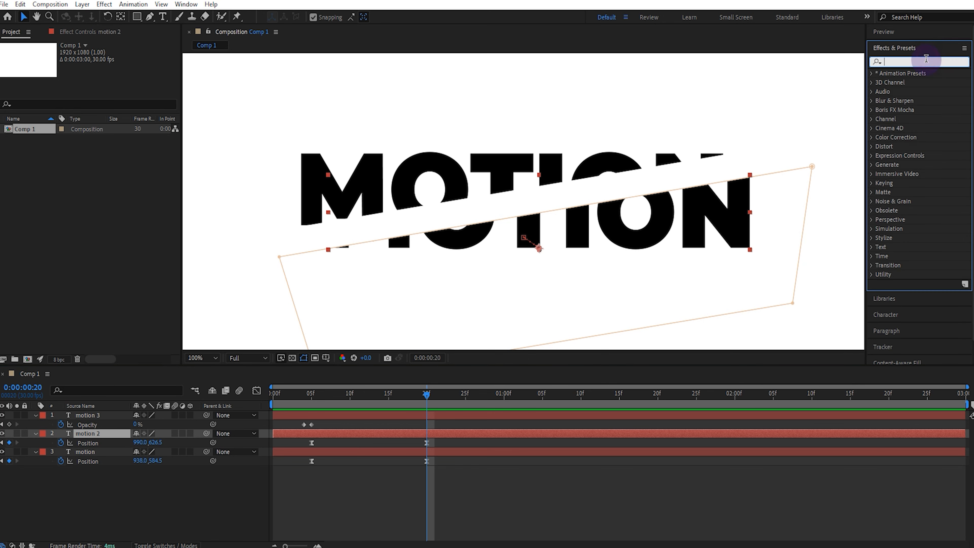
pyautogui.write('drop')
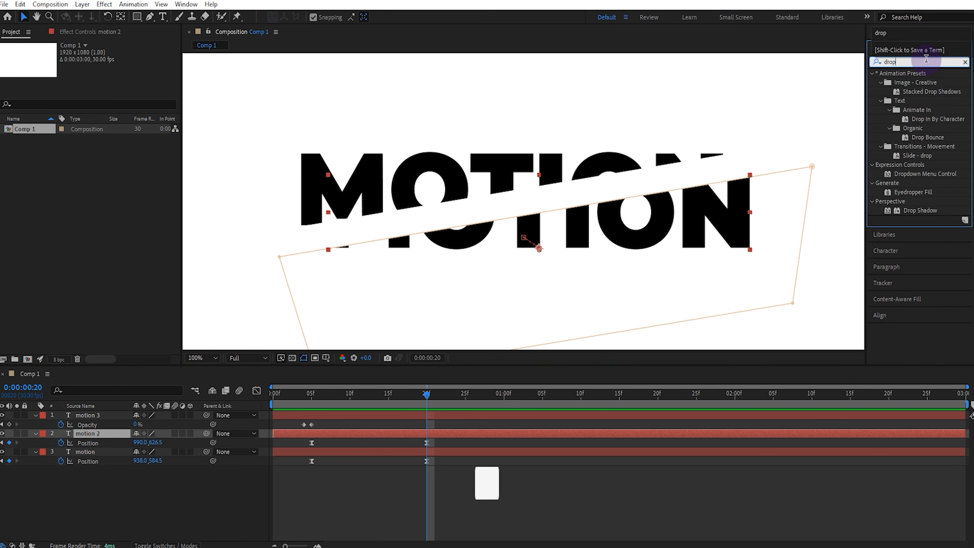
pyautogui.moveTo(920, 210); pyautogui.dragTo(126, 434)
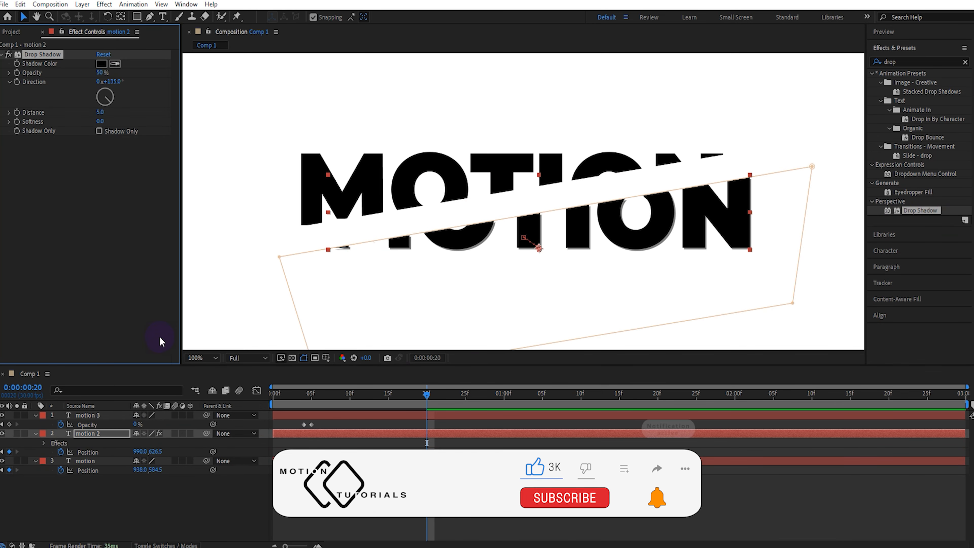
# Step: Set the motion 2 layer's Drop Shadow to 70% Opacity, 50 Softness and 300° Direction
pyautogui.click(102, 73)
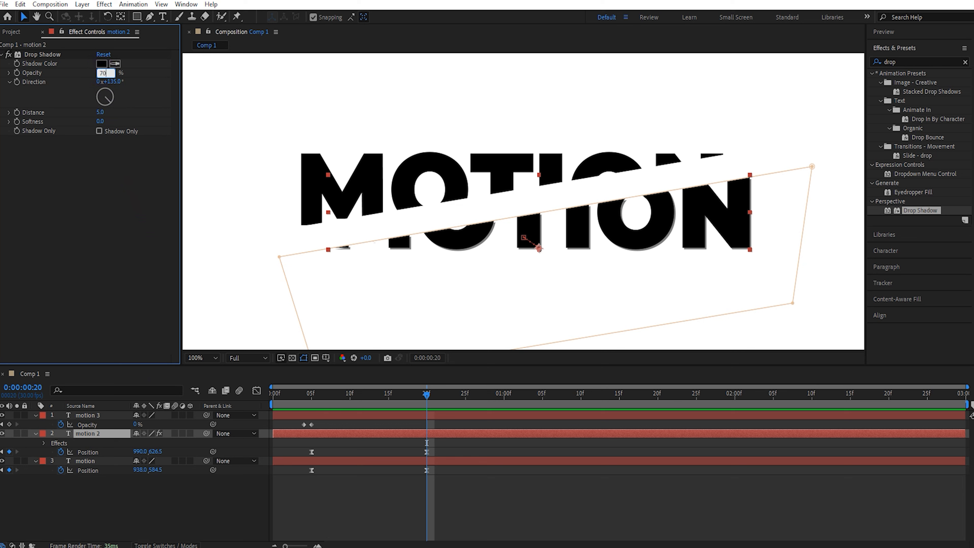
pyautogui.click(101, 122)
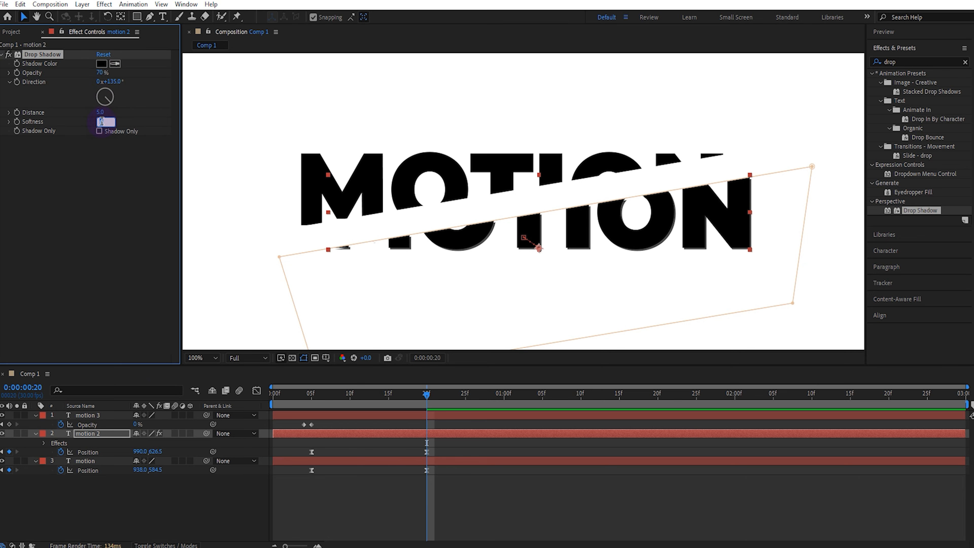
pyautogui.write('50')
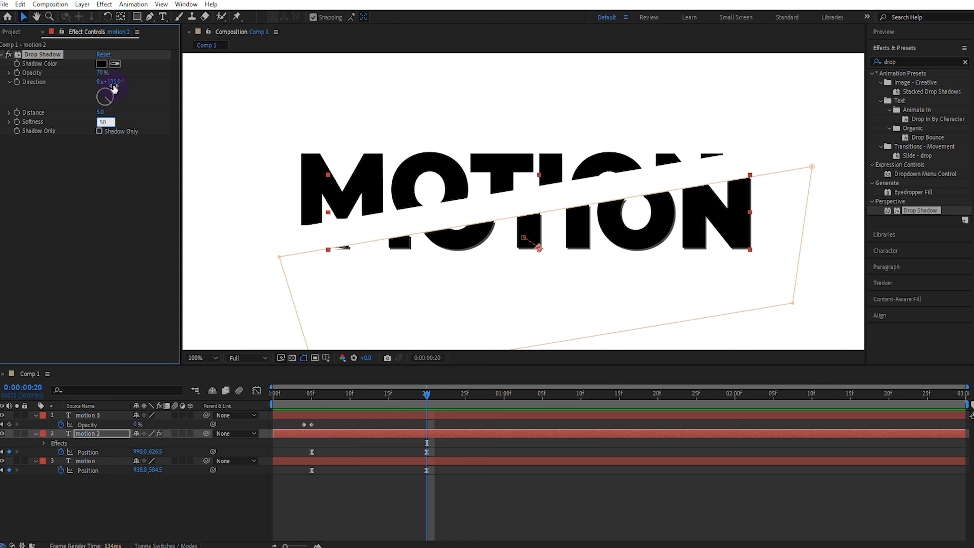
pyautogui.click(113, 81)
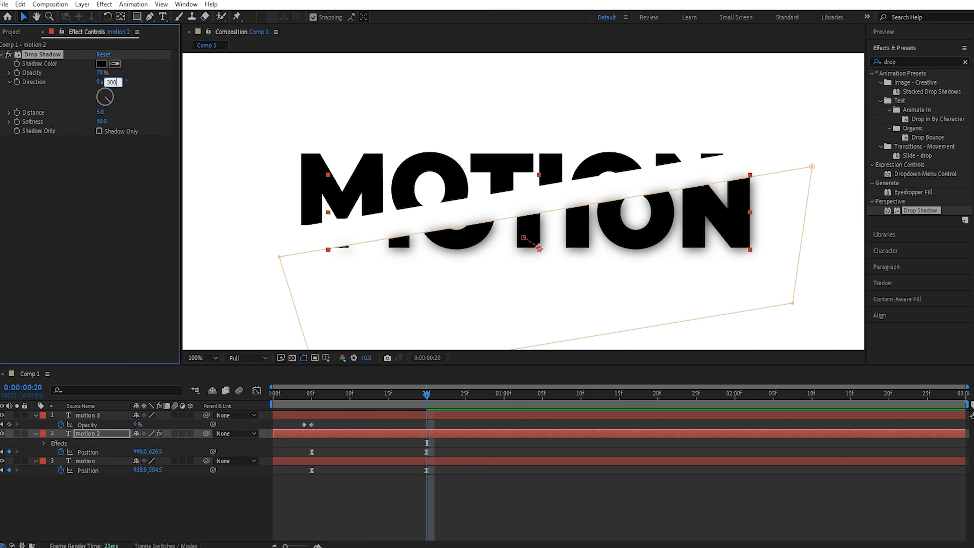
pyautogui.write('300')
pyautogui.click(125, 109)
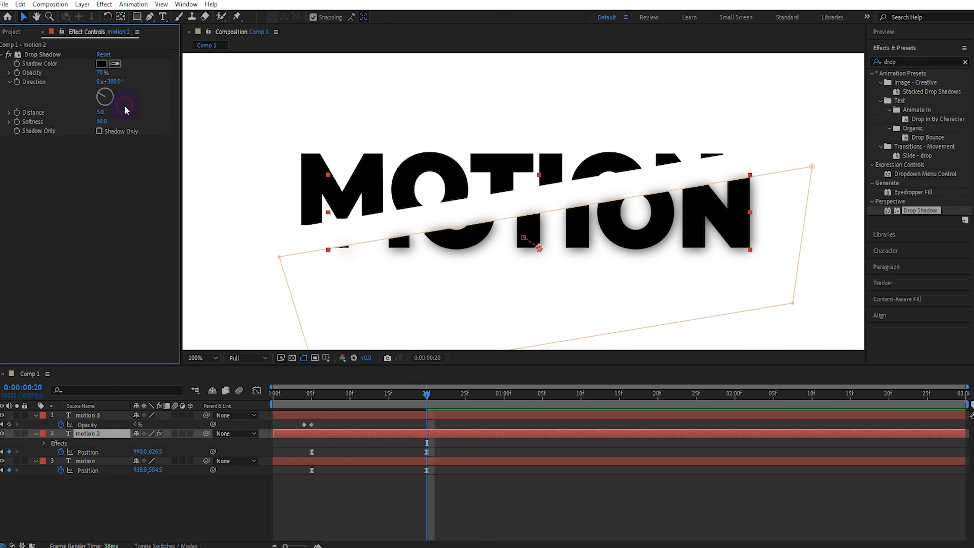
# Step: At frame 5, start keyframing the motion 2 shadow's Opacity and Distance, setting them to 0% and 0
pyautogui.click(315, 395)
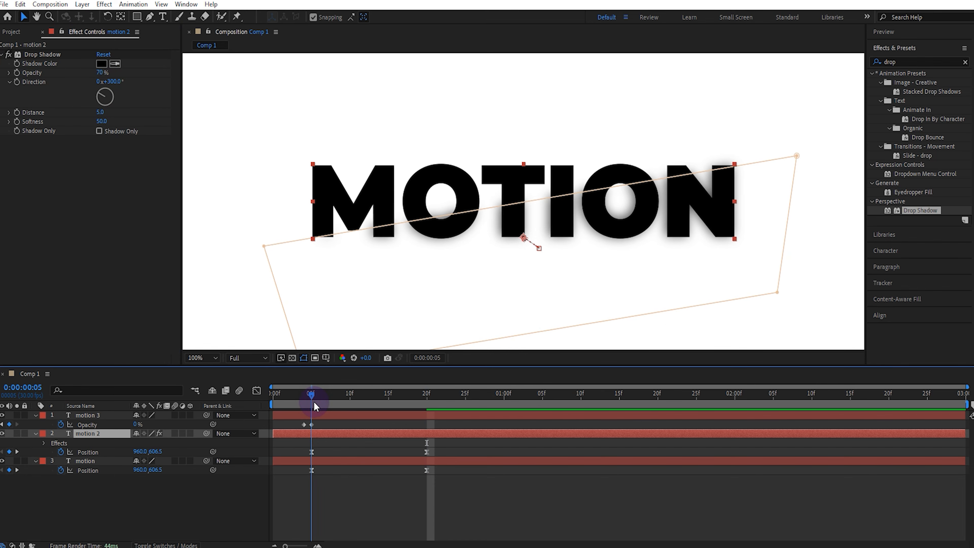
pyautogui.click(20, 74)
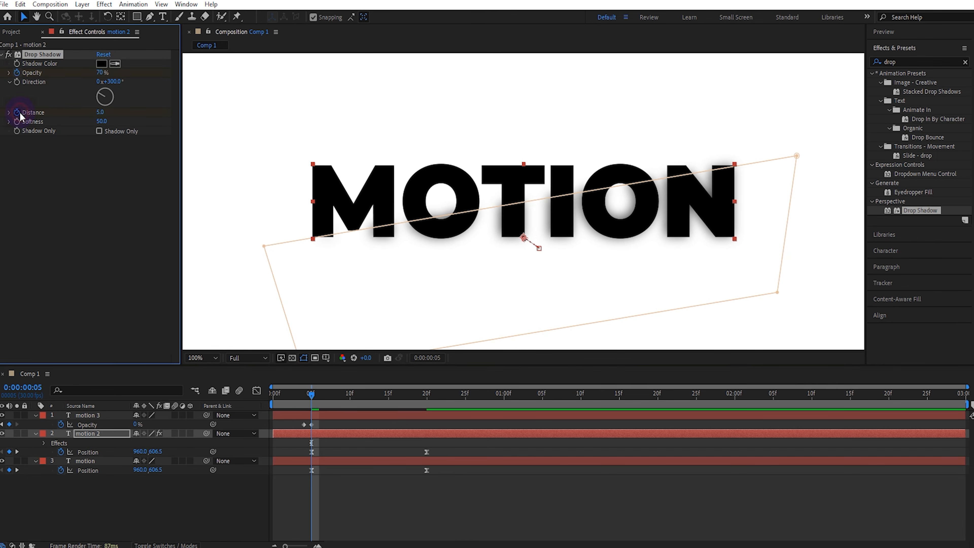
pyautogui.click(100, 112)
pyautogui.write('0')
pyautogui.click(101, 73)
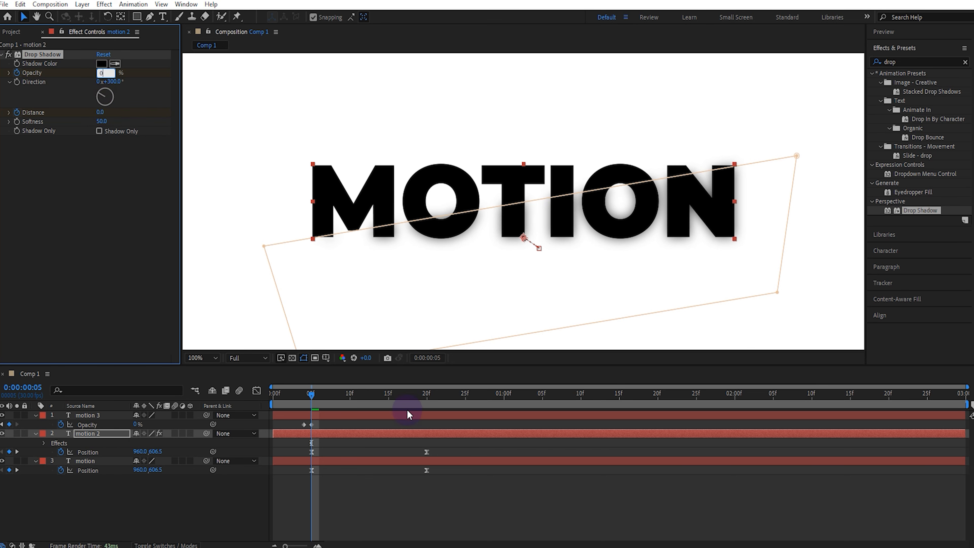
# Step: At frame 20, keyframe the motion 2 shadow's Distance at 20 and Opacity at 70%
pyautogui.click(426, 392)
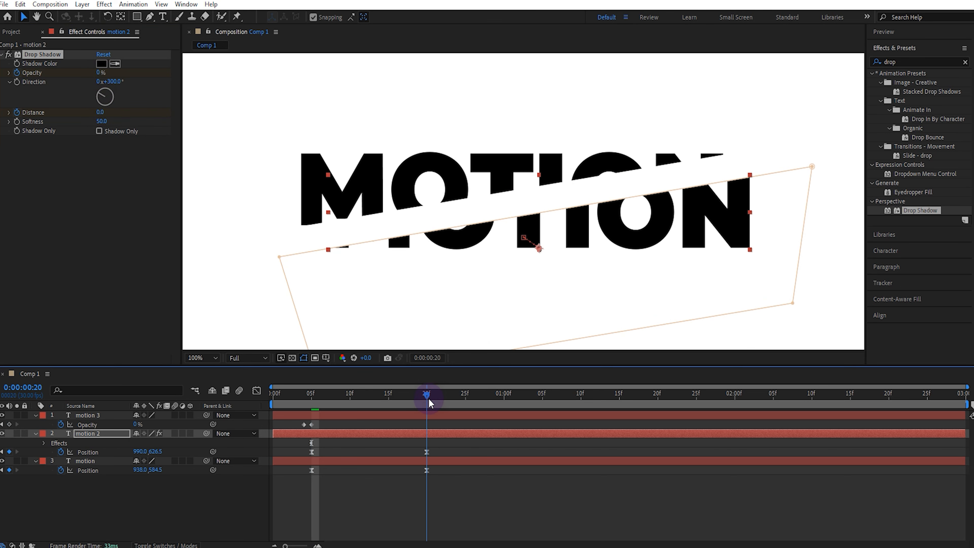
pyautogui.click(100, 112)
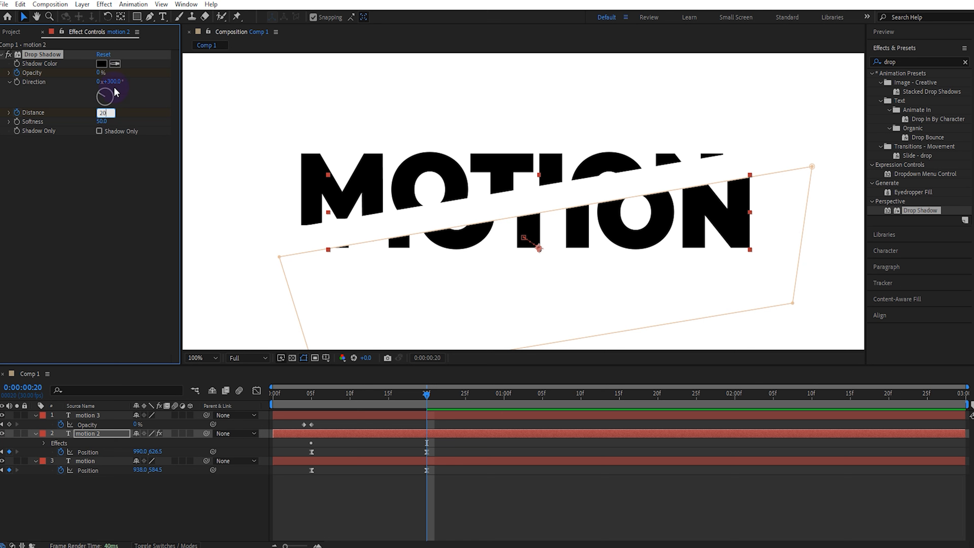
pyautogui.click(99, 74)
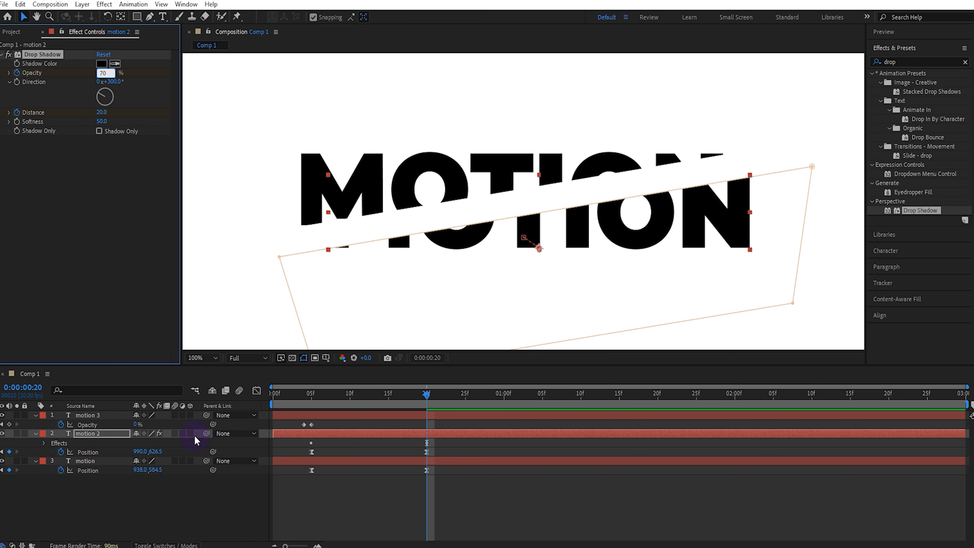
pyautogui.write('70')
pyautogui.click(214, 484)
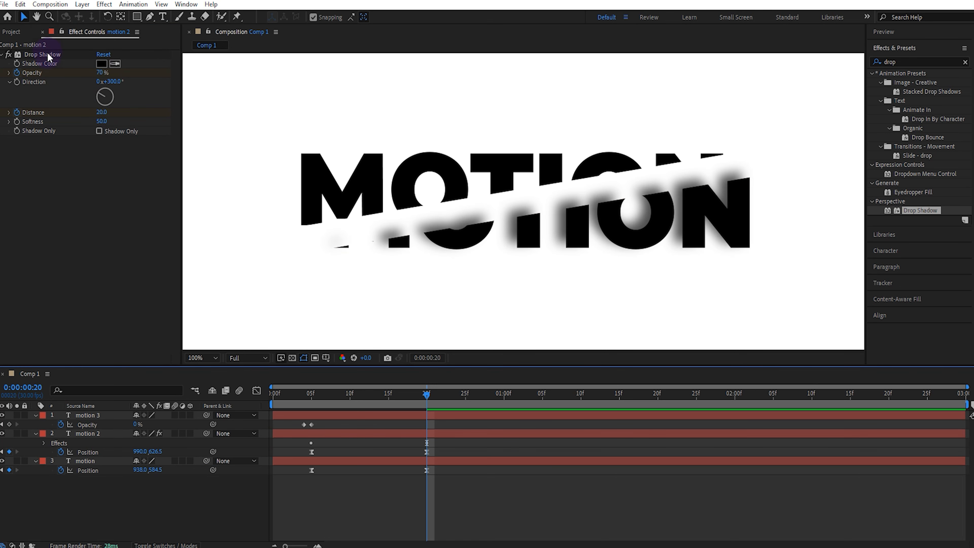
# Step: Copy the Drop Shadow from motion 2 to the motion layer and shift its Opacity and Distance keyframes to frames 5 and 20
pyautogui.click(48, 56)
pyautogui.rightClick(49, 57)
pyautogui.click(76, 87)
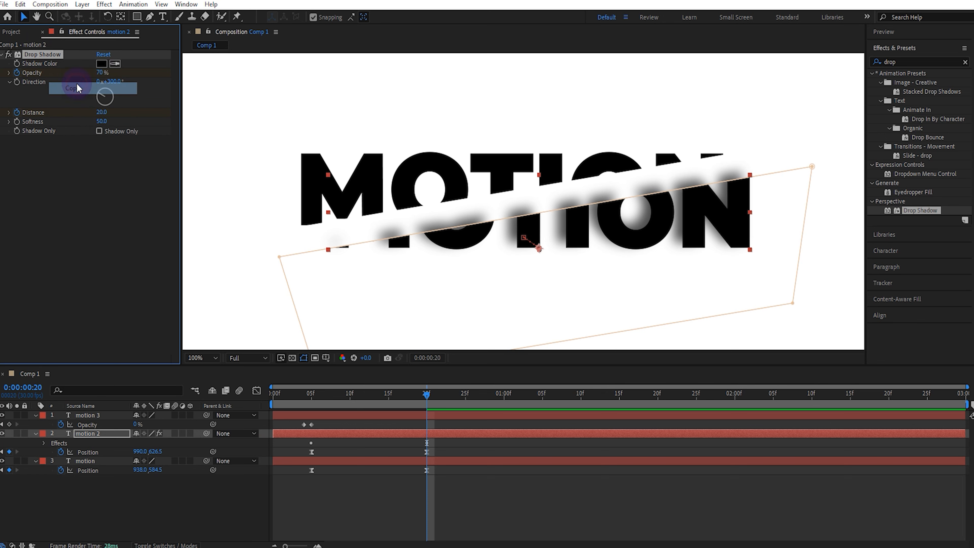
pyautogui.click(95, 461)
pyautogui.hotkey('ctrl', 'v')
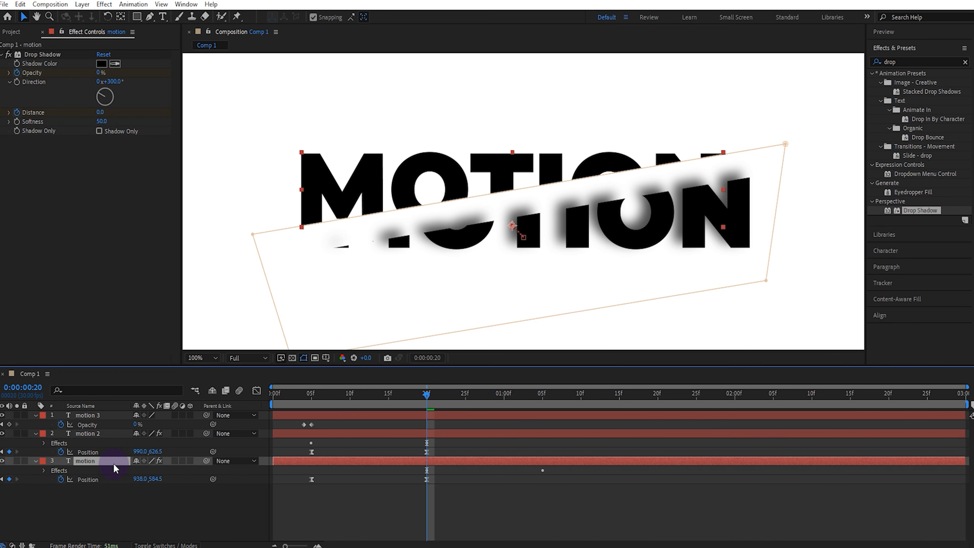
pyautogui.press('u')
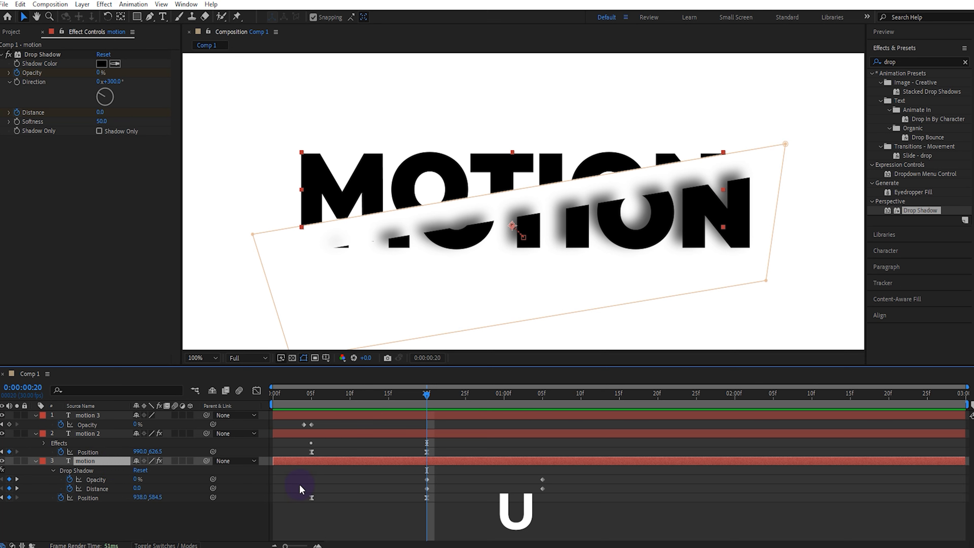
pyautogui.moveTo(556, 476); pyautogui.dragTo(319, 493)
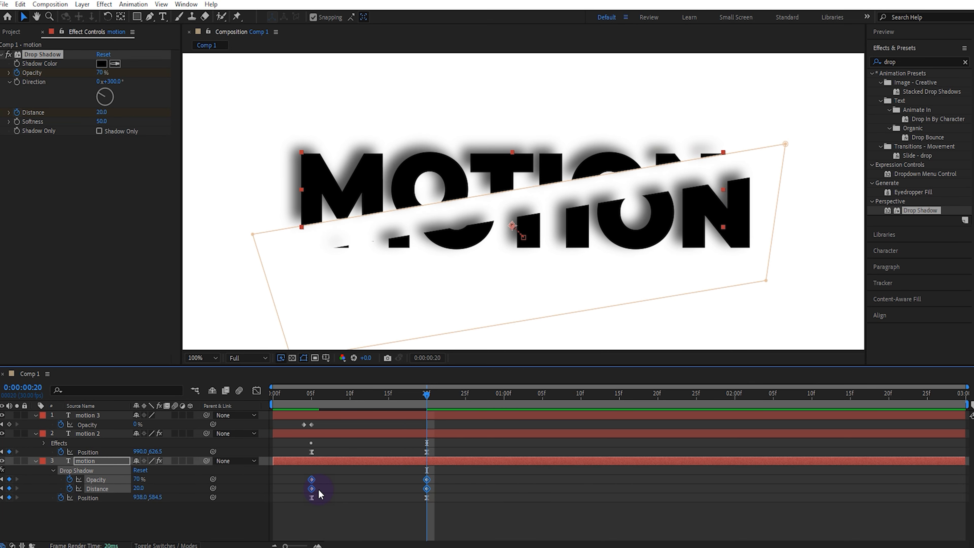
# Step: Set the motion layer's Drop Shadow Direction to 150° and set the composition view to Fit
pyautogui.click(111, 461)
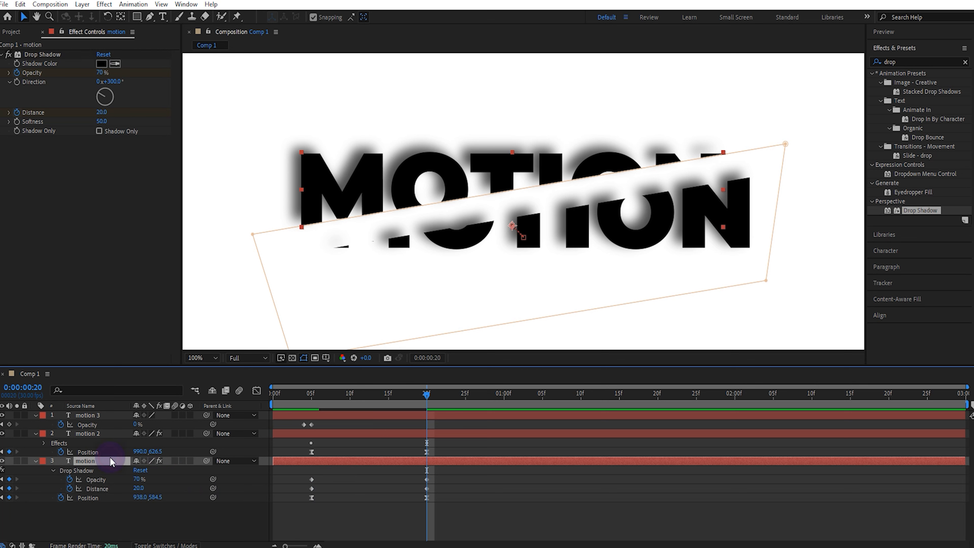
pyautogui.click(110, 81)
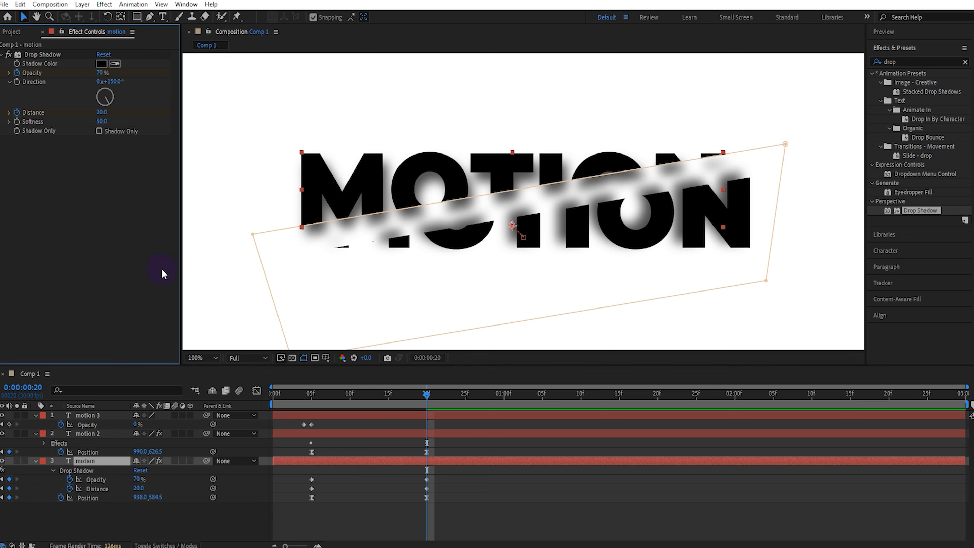
pyautogui.click(197, 357)
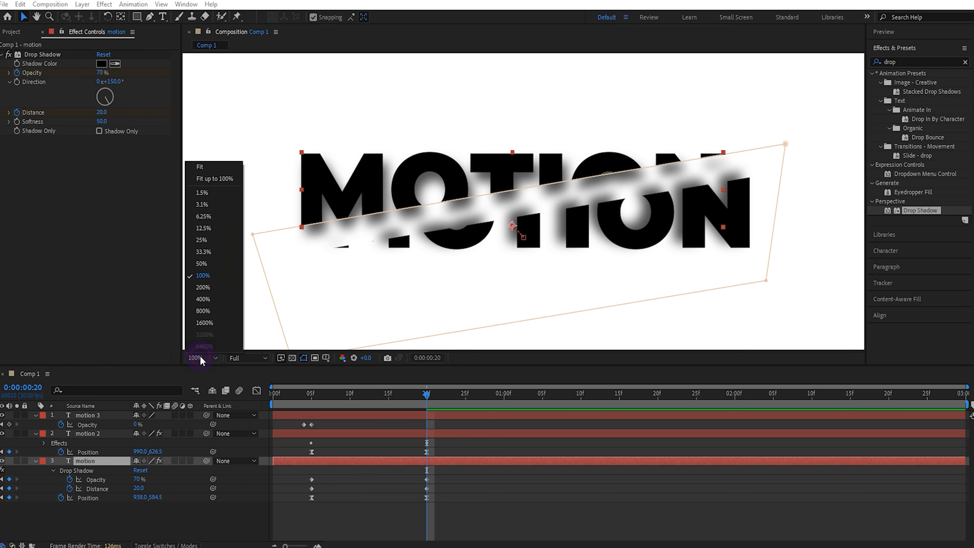
pyautogui.click(200, 167)
# Step: Move the ending Drop Shadow Opacity and Distance keyframes of both motion 2 and motion to frame 10
pyautogui.click(349, 393)
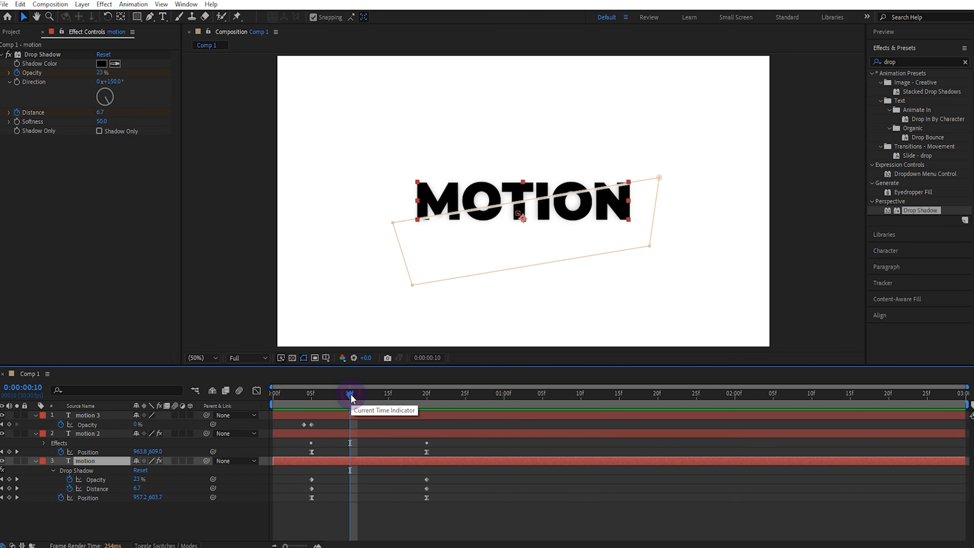
pyautogui.click(108, 433)
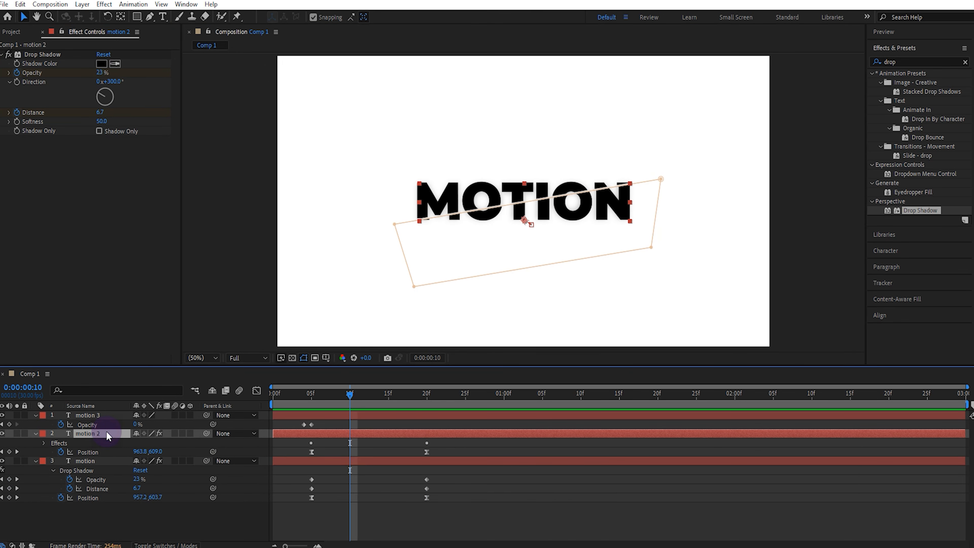
pyautogui.press('u')
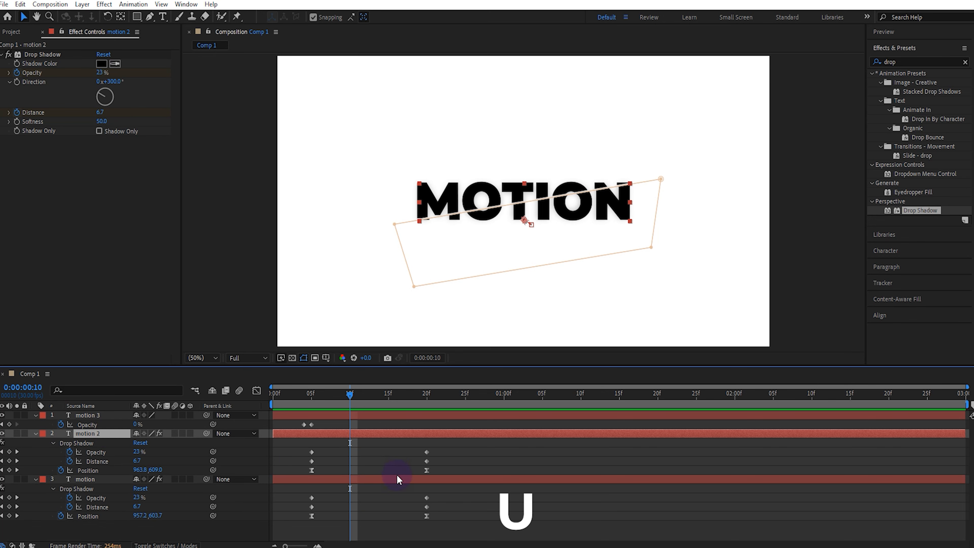
pyautogui.moveTo(439, 448); pyautogui.dragTo(354, 459)
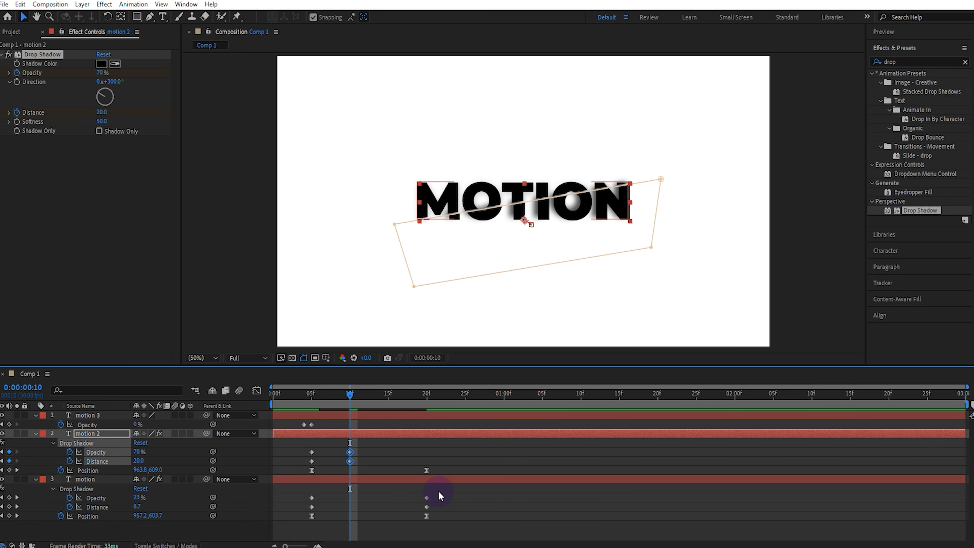
pyautogui.moveTo(439, 491); pyautogui.dragTo(350, 510)
# Step: Play the animation from the first frame to check the shadows on the splitting text
pyautogui.press('Home')
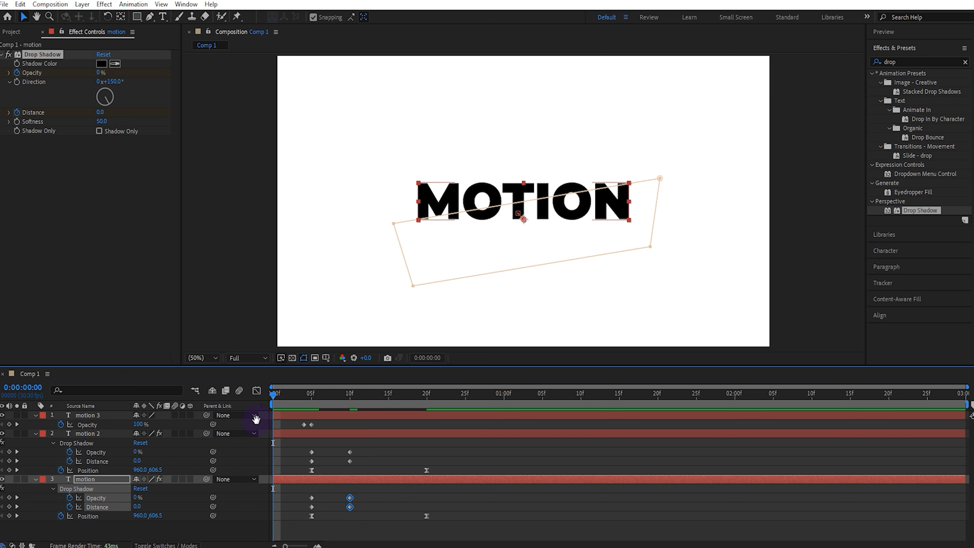
pyautogui.press('space')
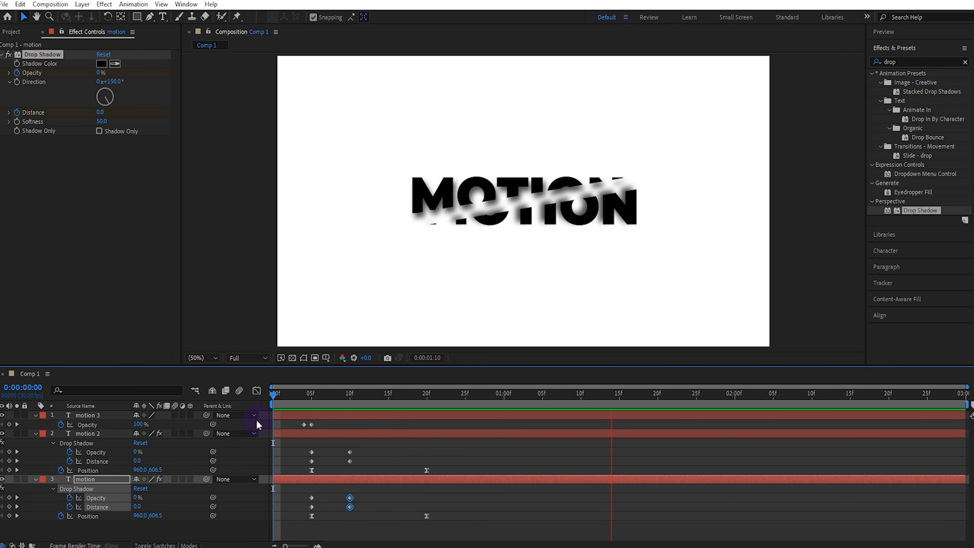
pyautogui.press('space')
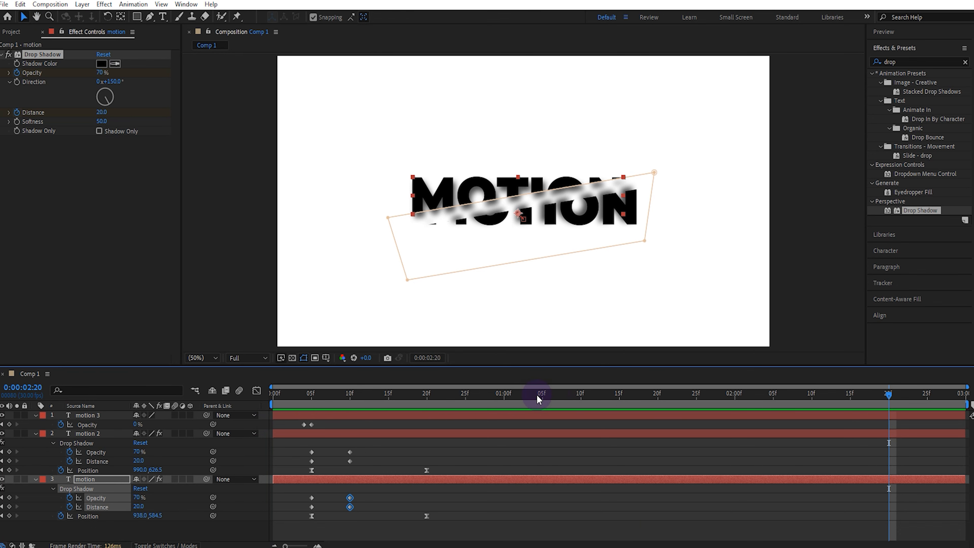
# Step: Shorten the work area to end at 2 seconds and preview the animation from the first frame
pyautogui.click(733, 393)
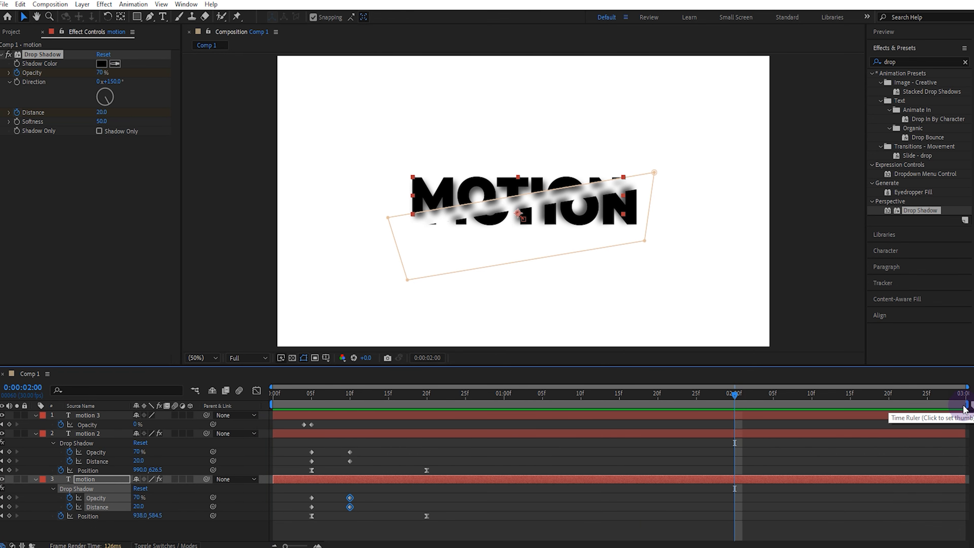
pyautogui.moveTo(966, 399); pyautogui.dragTo(730, 415)
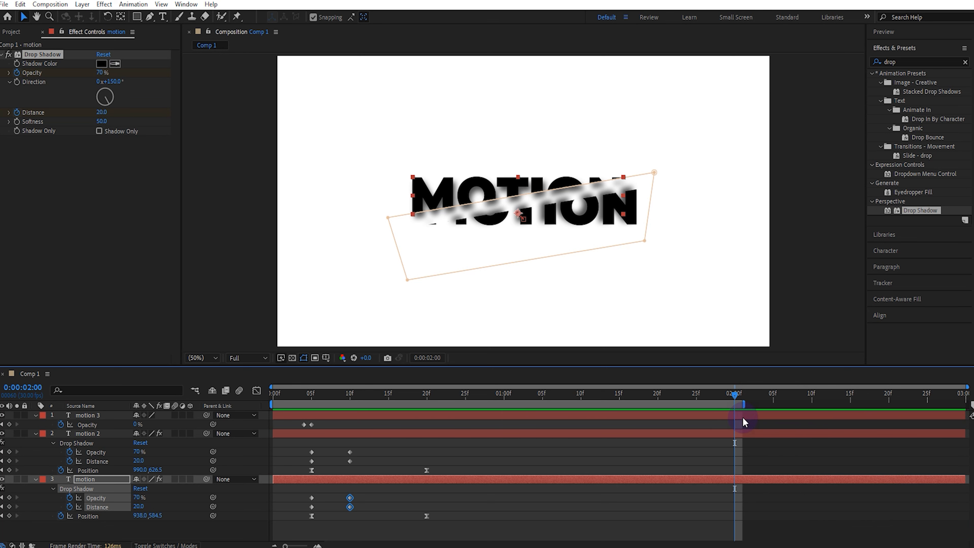
pyautogui.moveTo(364, 395); pyautogui.dragTo(242, 450)
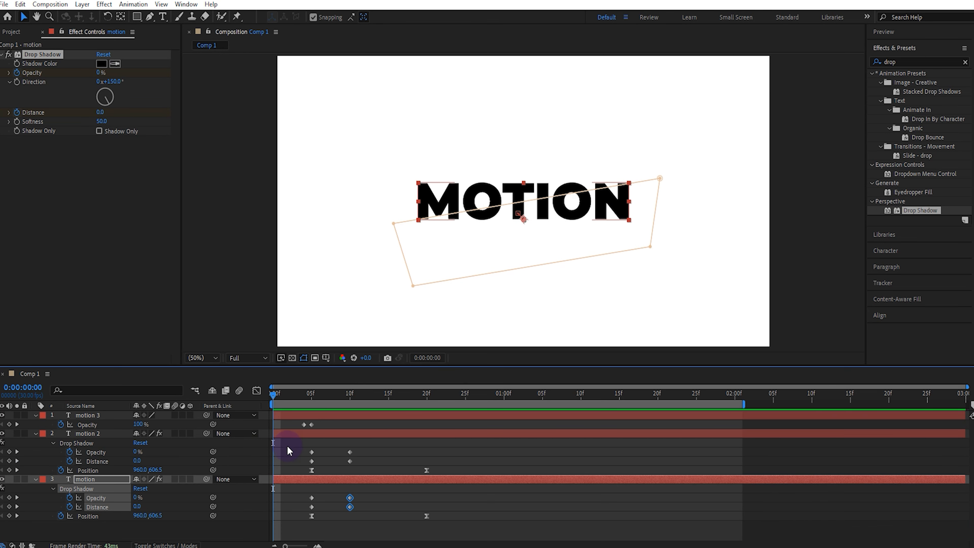
pyautogui.press('space')
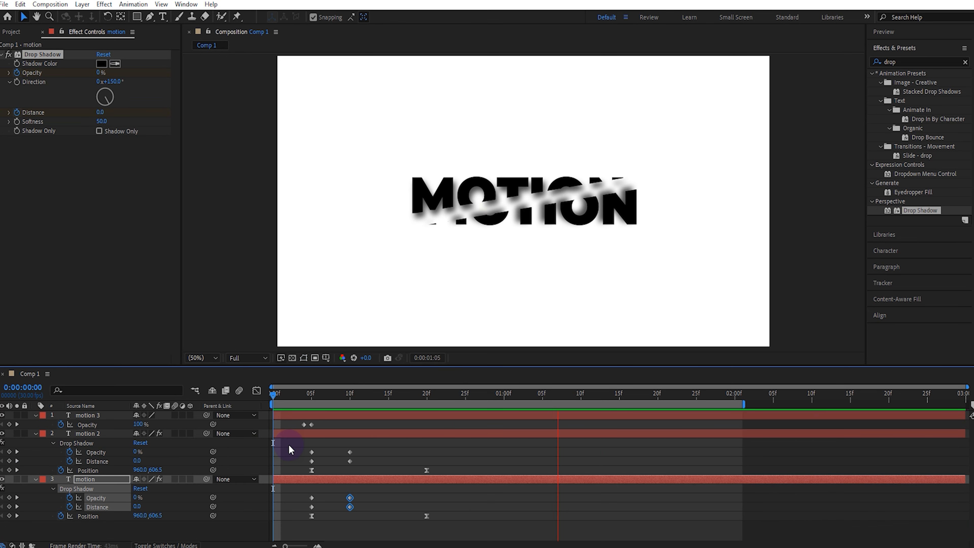
# Step: Move the ending Drop Shadow Opacity keyframes of motion and motion 2 to frame 15 and preview the animation from the first frame
pyautogui.press('v')
pyautogui.moveTo(314, 395); pyautogui.dragTo(390, 387)
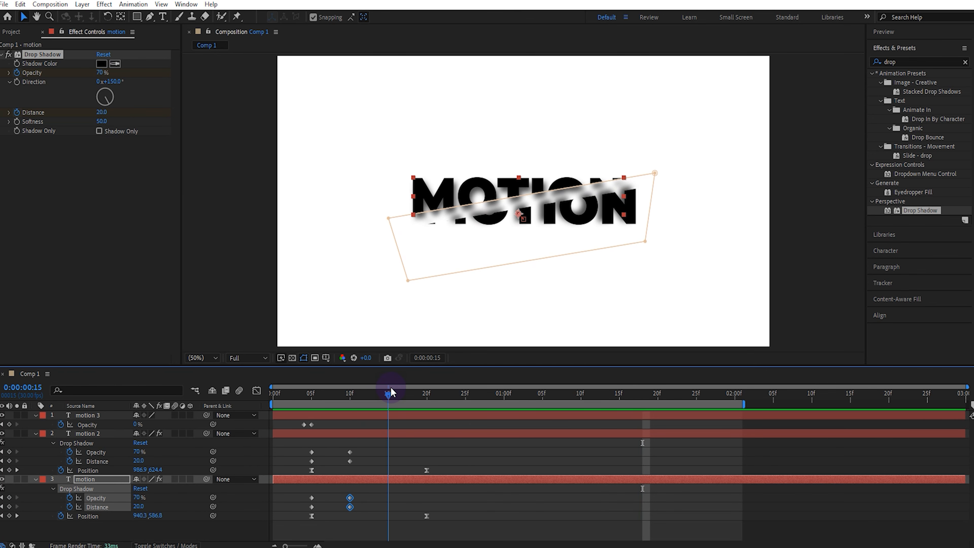
pyautogui.click(371, 476)
pyautogui.click(361, 508)
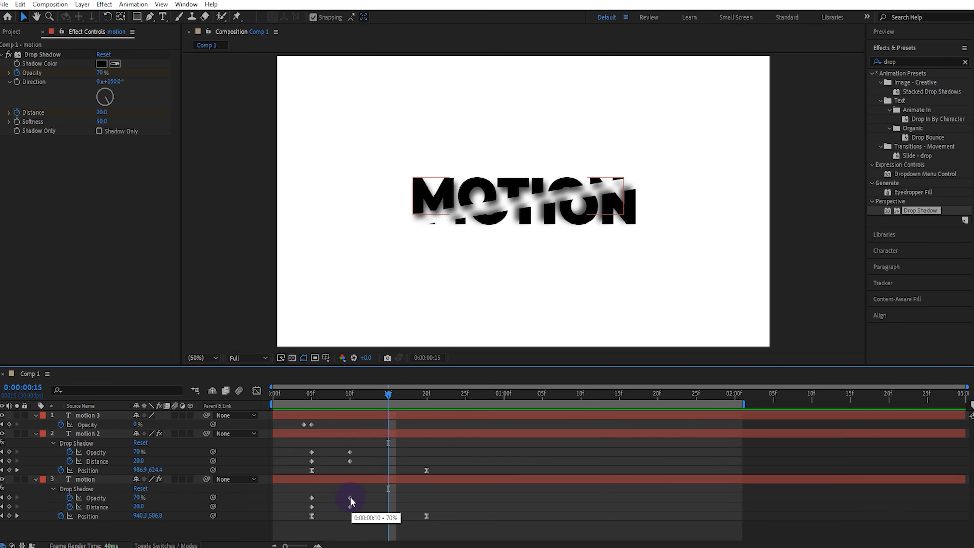
pyautogui.moveTo(350, 496); pyautogui.dragTo(388, 498)
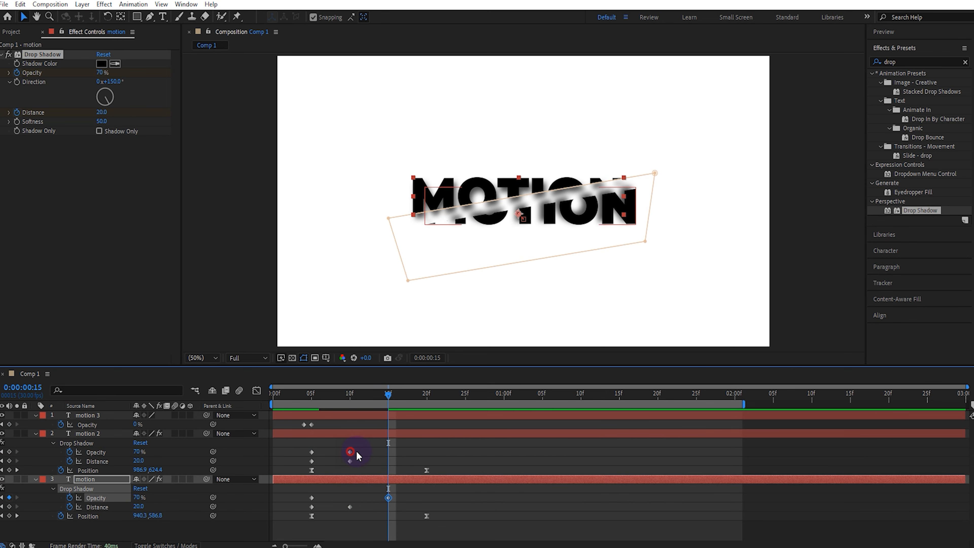
pyautogui.moveTo(350, 451); pyautogui.dragTo(388, 451)
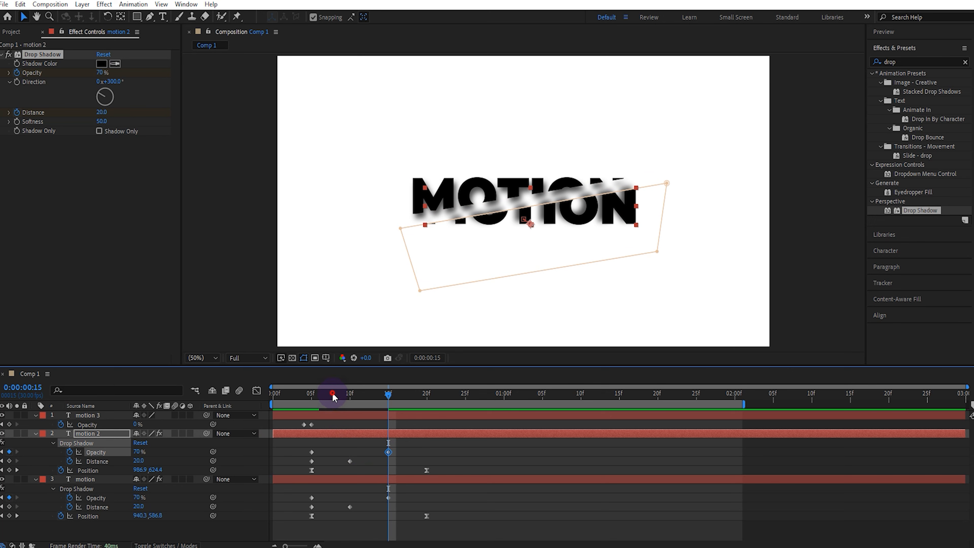
pyautogui.moveTo(332, 392); pyautogui.dragTo(271, 395)
pyautogui.press('space')
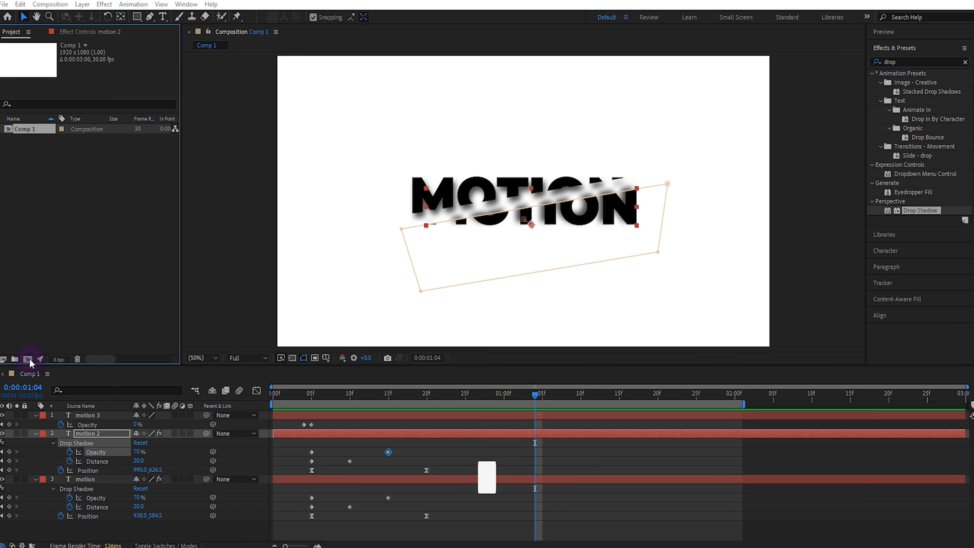
# Step: Create a 1920 x 1080, 30 fps, 3-second composition named Comp 2 with a black (000000) background
pyautogui.click(27, 359)
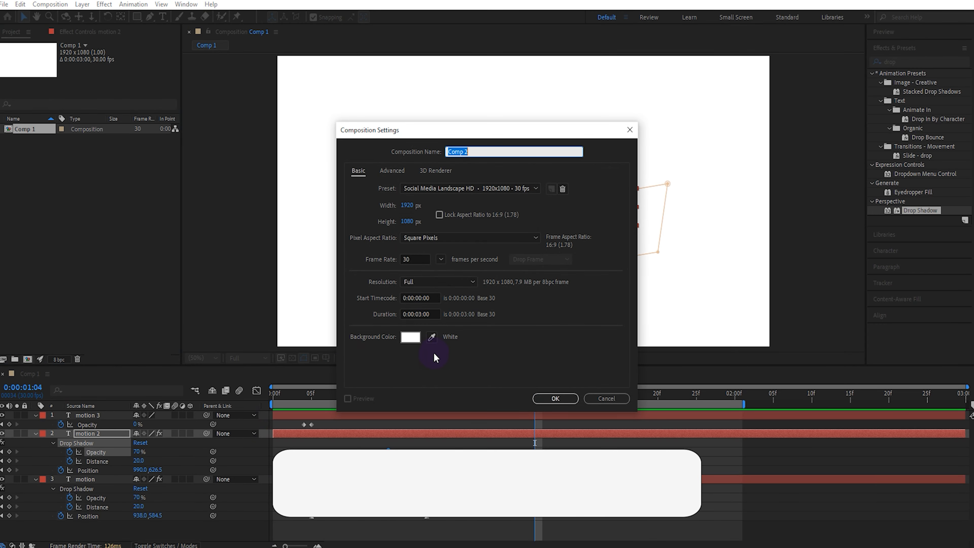
pyautogui.click(411, 337)
pyautogui.click(489, 446)
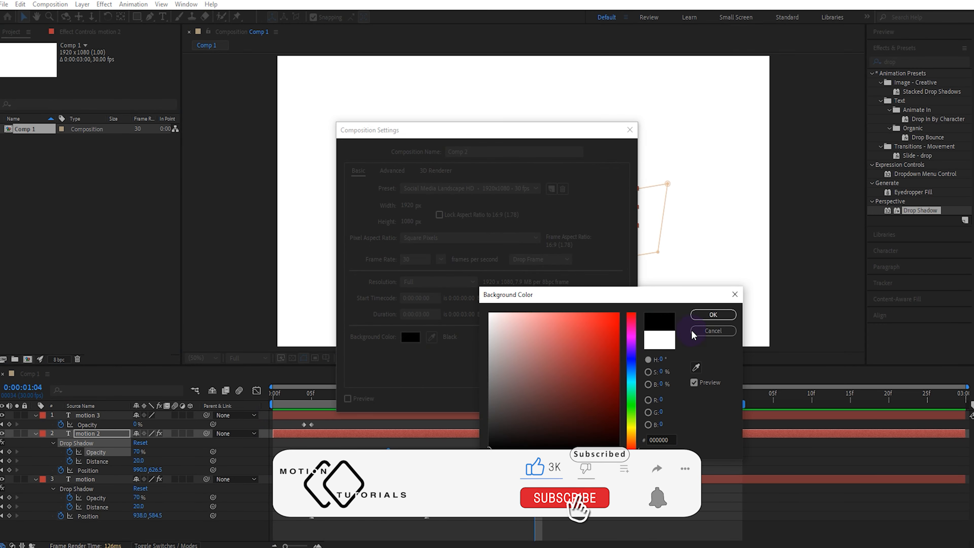
pyautogui.click(711, 314)
pyautogui.click(555, 396)
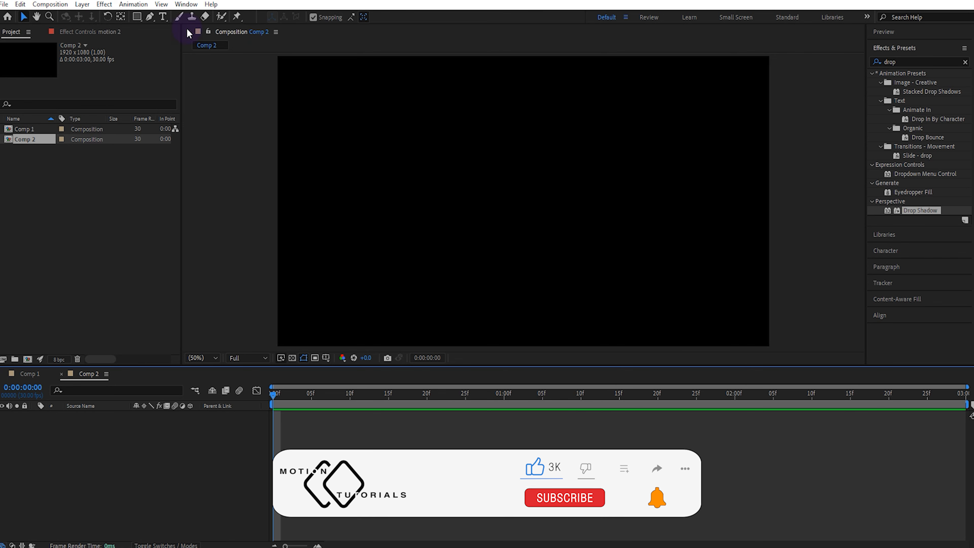
# Step: Add a text layer reading "flicker" with a white (FFFFFF) fill in Comp 2
pyautogui.click(162, 17)
pyautogui.click(462, 211)
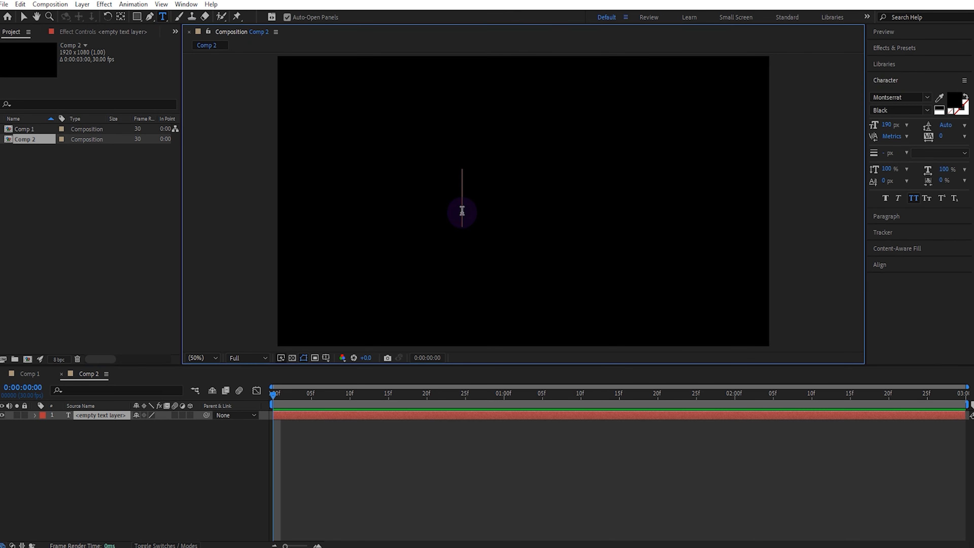
pyautogui.click(952, 102)
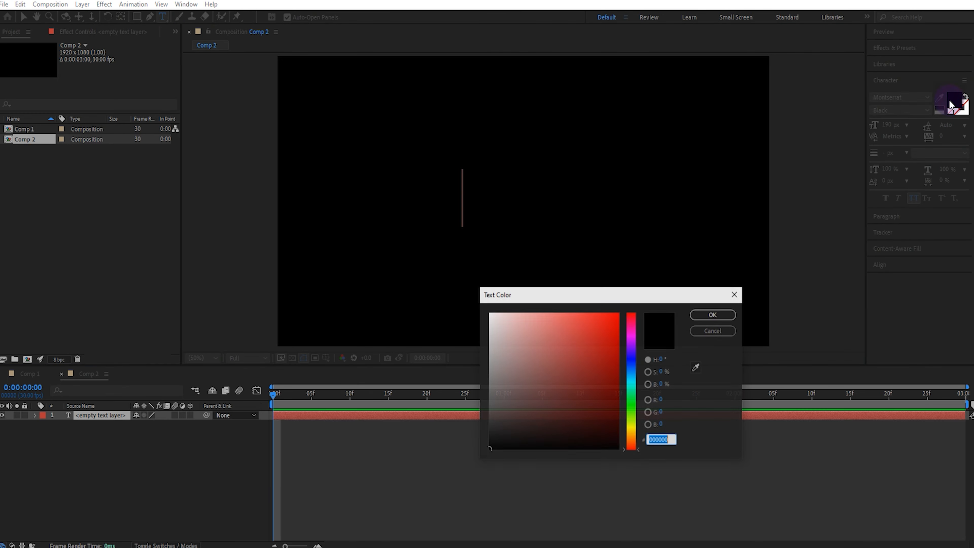
pyautogui.write('FFFFFF')
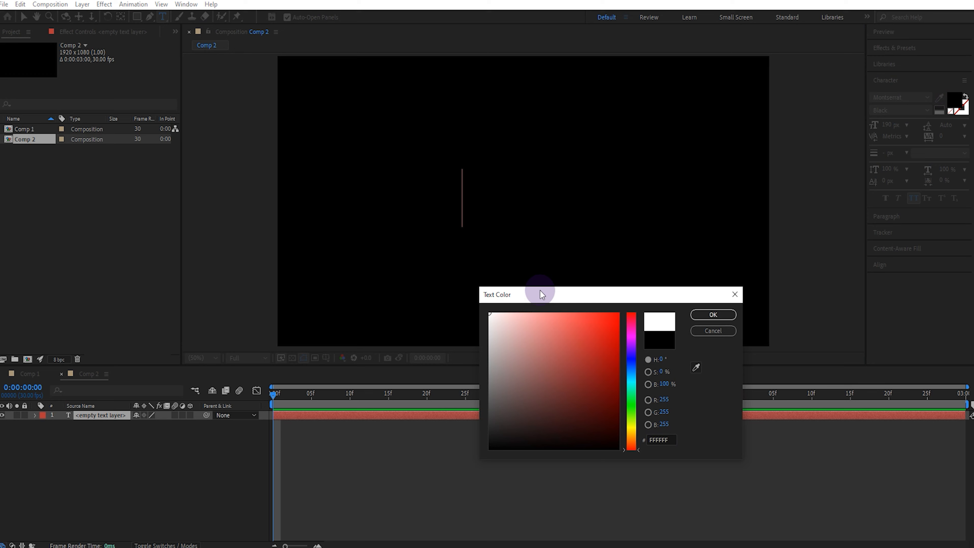
pyautogui.click(720, 315)
pyautogui.click(462, 192)
pyautogui.write('f')
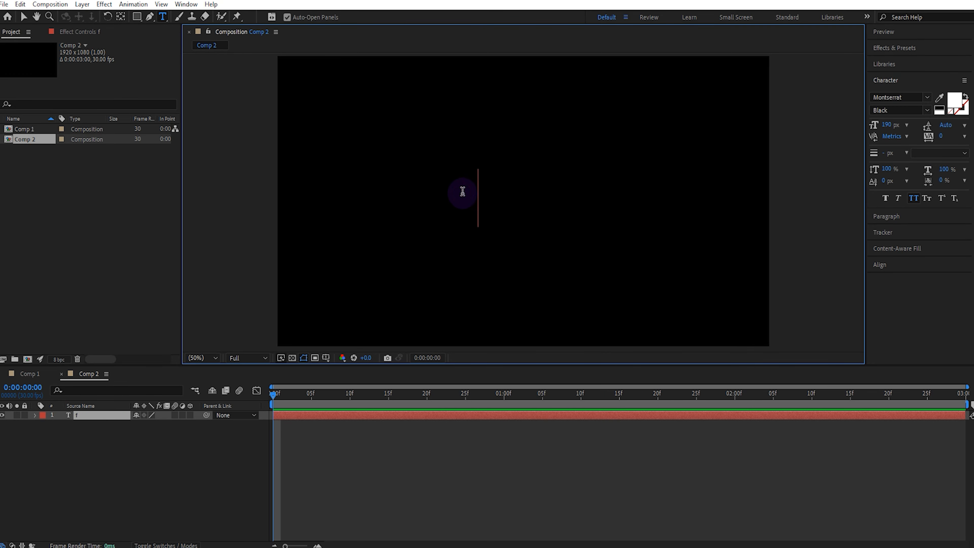
pyautogui.write('licker')
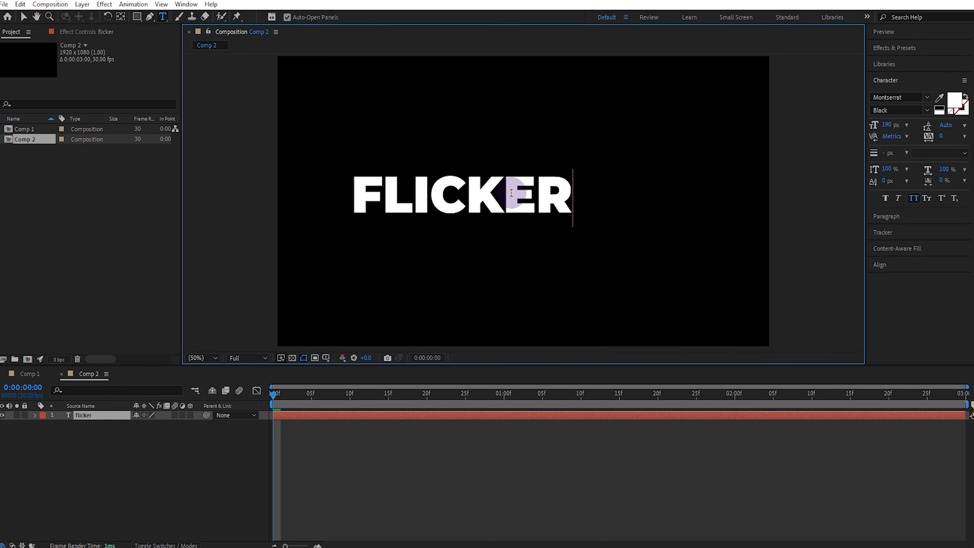
# Step: Center the flicker text horizontally and vertically in the composition
pyautogui.click(23, 17)
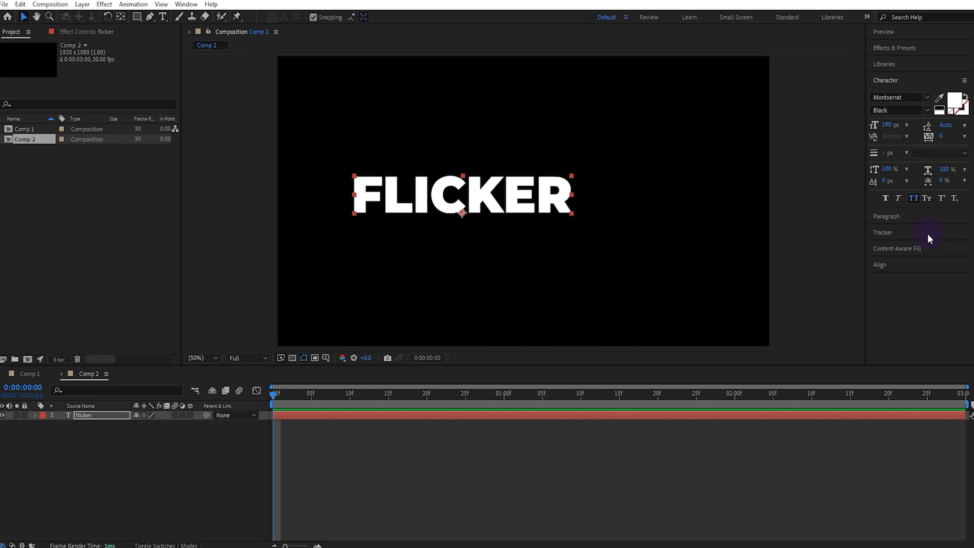
pyautogui.click(916, 265)
pyautogui.click(894, 171)
pyautogui.click(946, 171)
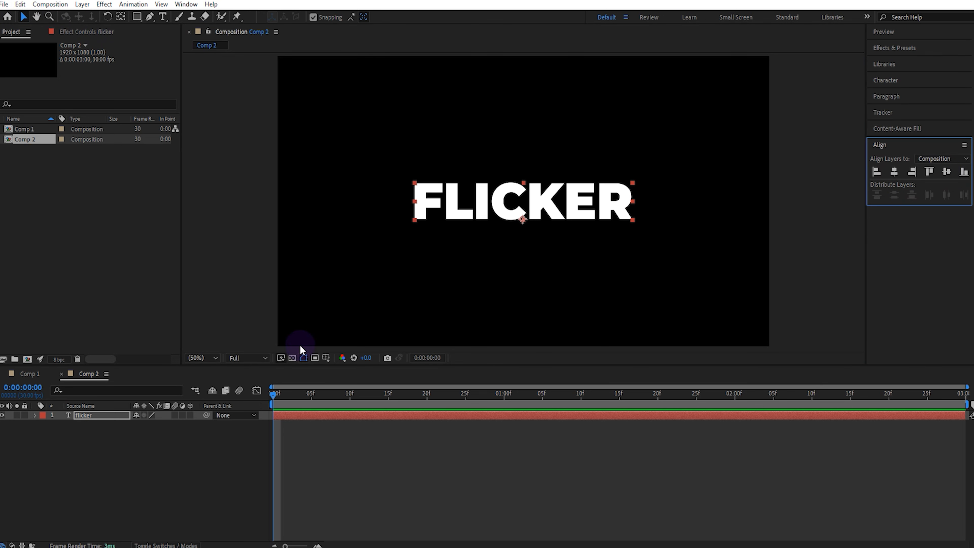
# Step: Duplicate the flicker layer and give the copy no fill and a white 2 px stroke
pyautogui.click(103, 414)
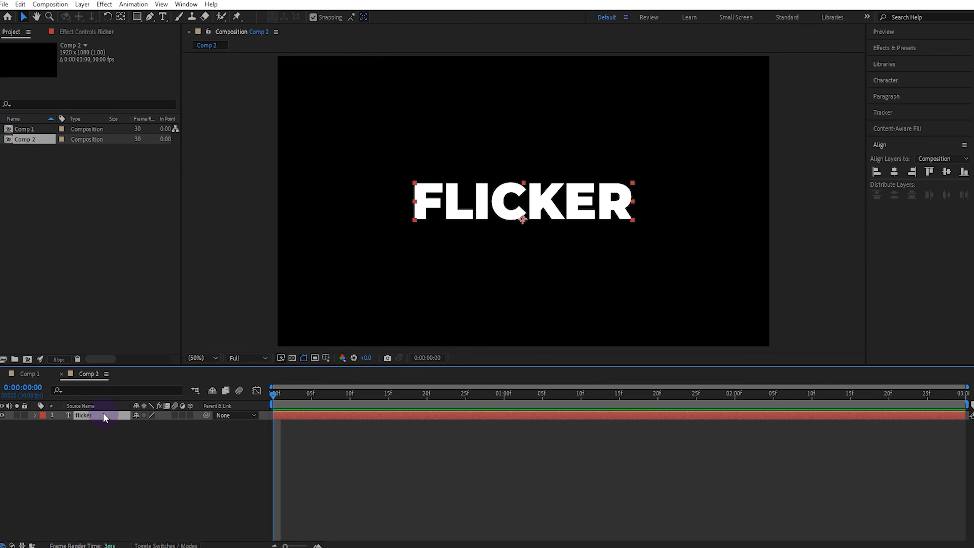
pyautogui.hotkey('ctrl', 'd')
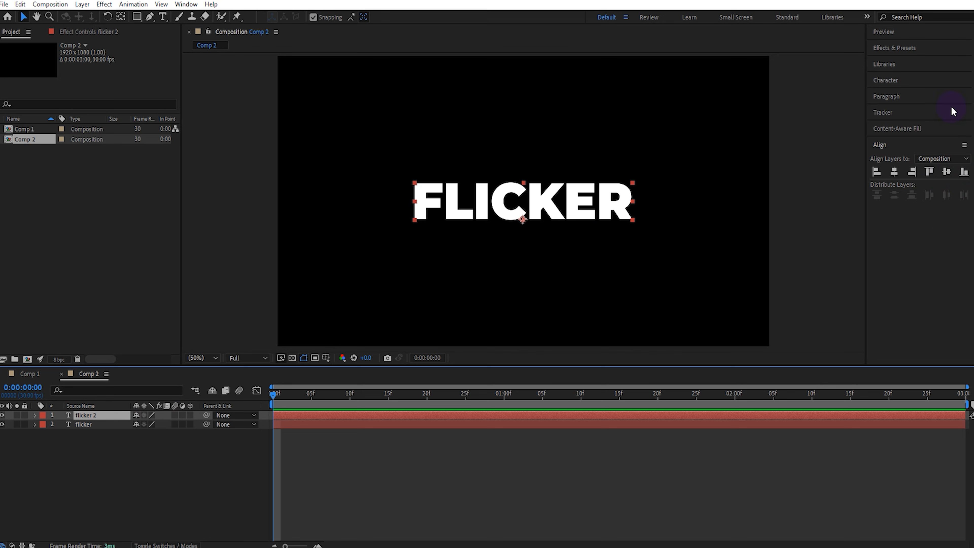
pyautogui.click(927, 85)
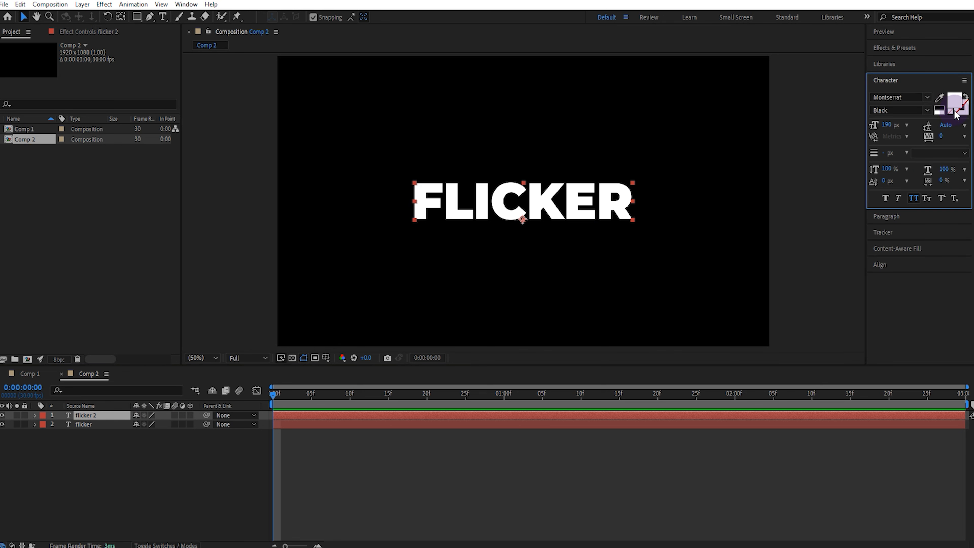
pyautogui.click(962, 116)
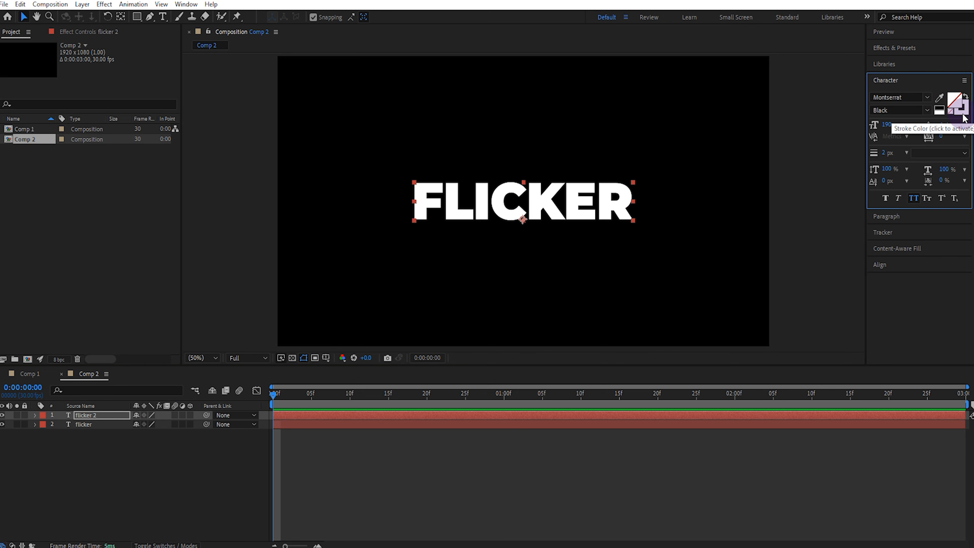
pyautogui.click(884, 155)
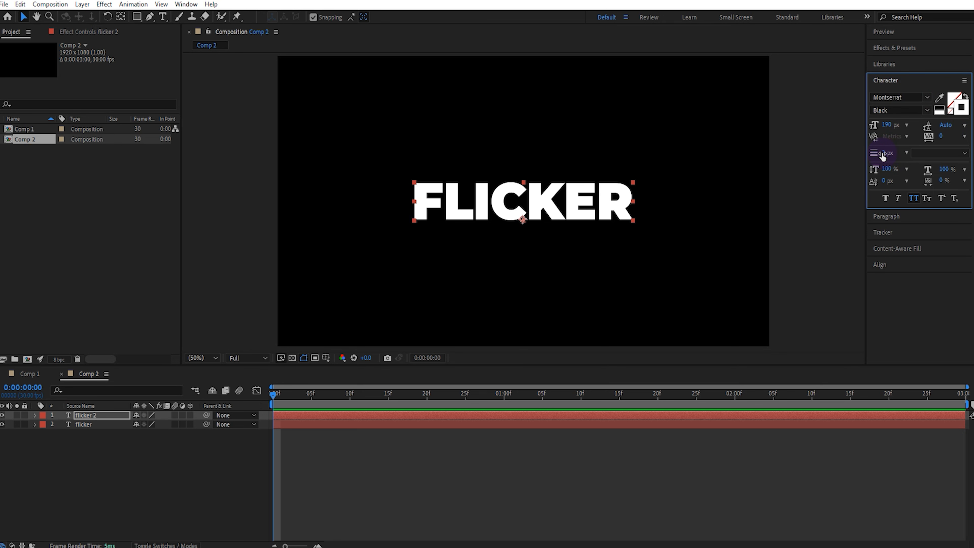
# Step: Add an Opacity text animator to the original flicker layer and set its Opacity to 0%
pyautogui.click(98, 424)
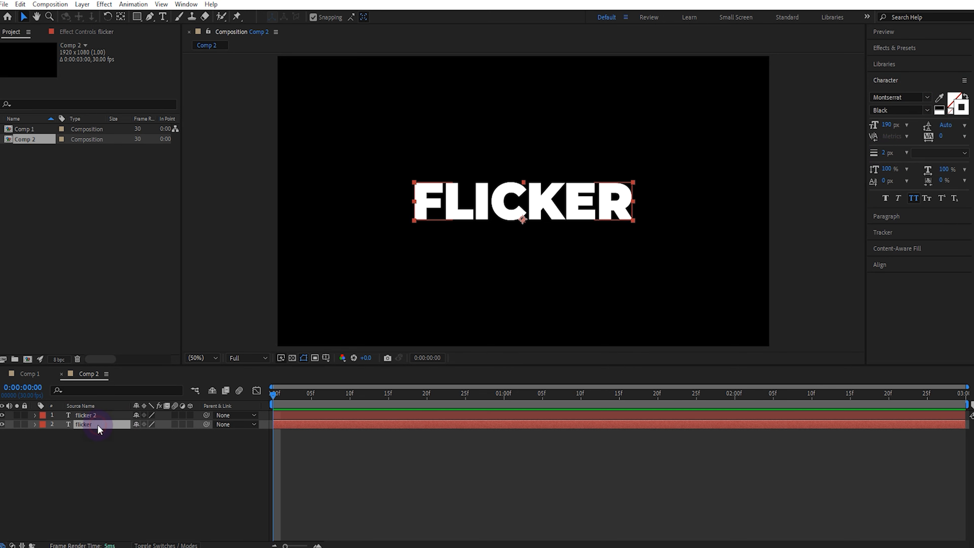
pyautogui.click(35, 423)
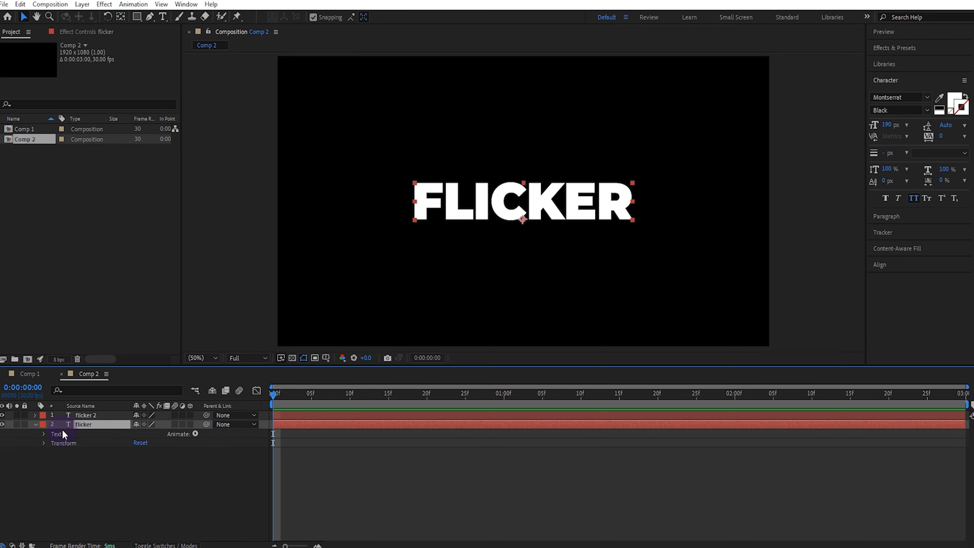
pyautogui.click(195, 434)
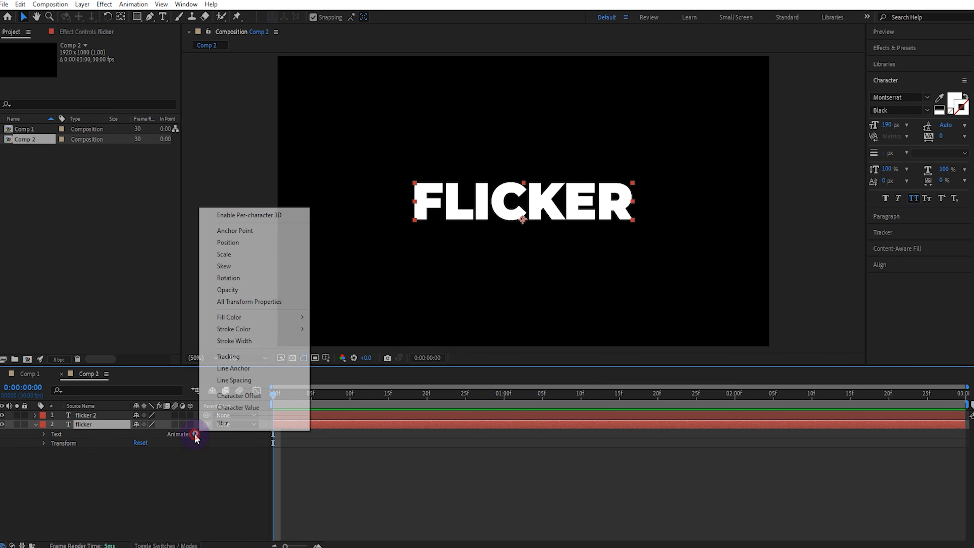
pyautogui.click(257, 290)
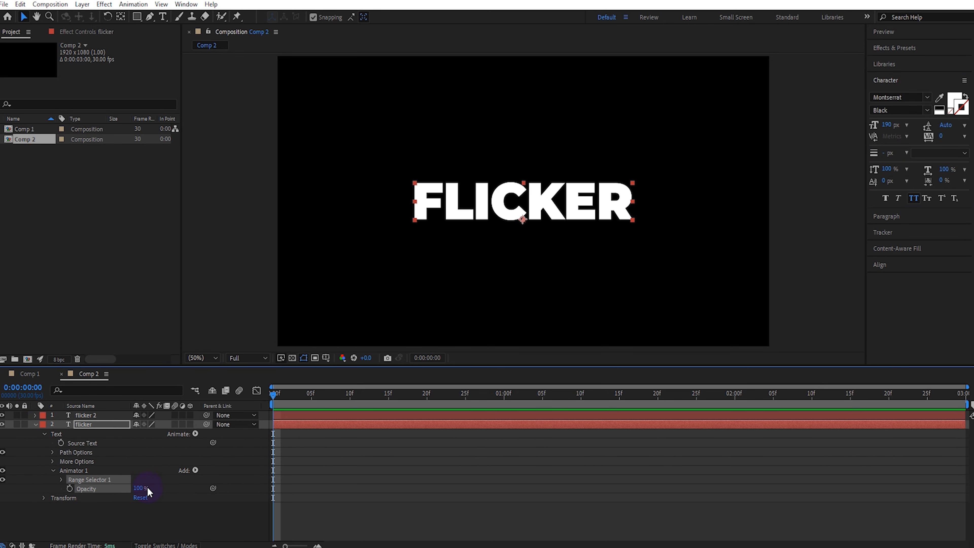
pyautogui.moveTo(141, 494); pyautogui.dragTo(31, 510)
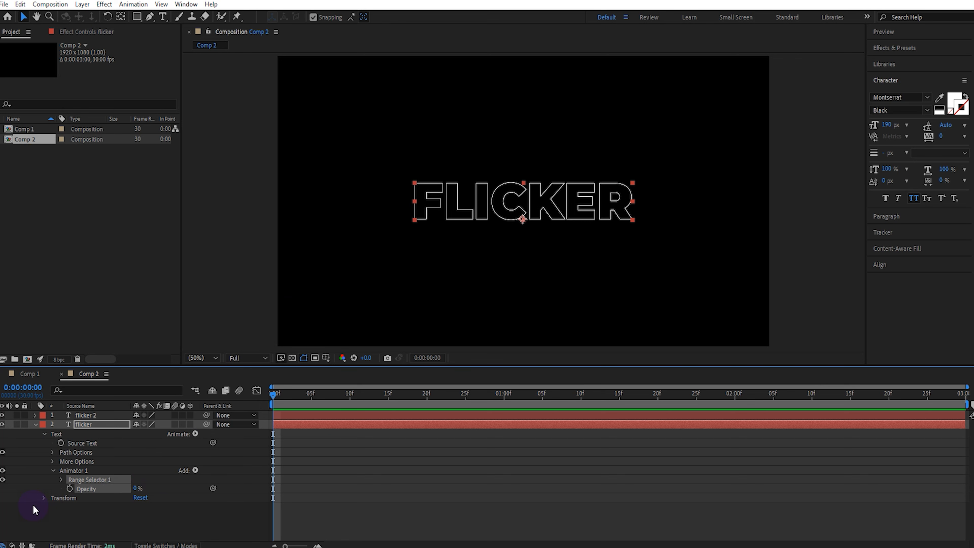
# Step: Turn on Randomize Order in the Advanced options of the flicker layer's Range Selector 1
pyautogui.click(61, 479)
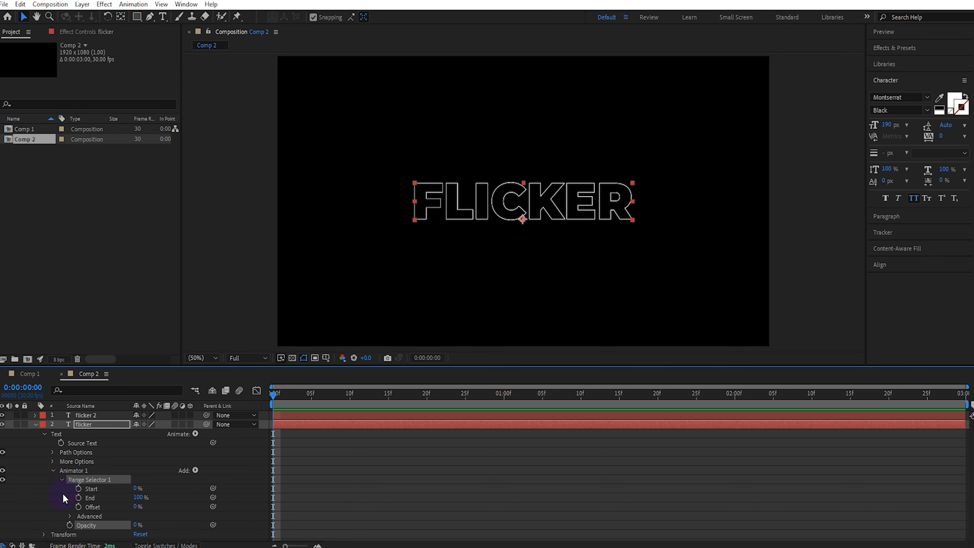
pyautogui.click(69, 516)
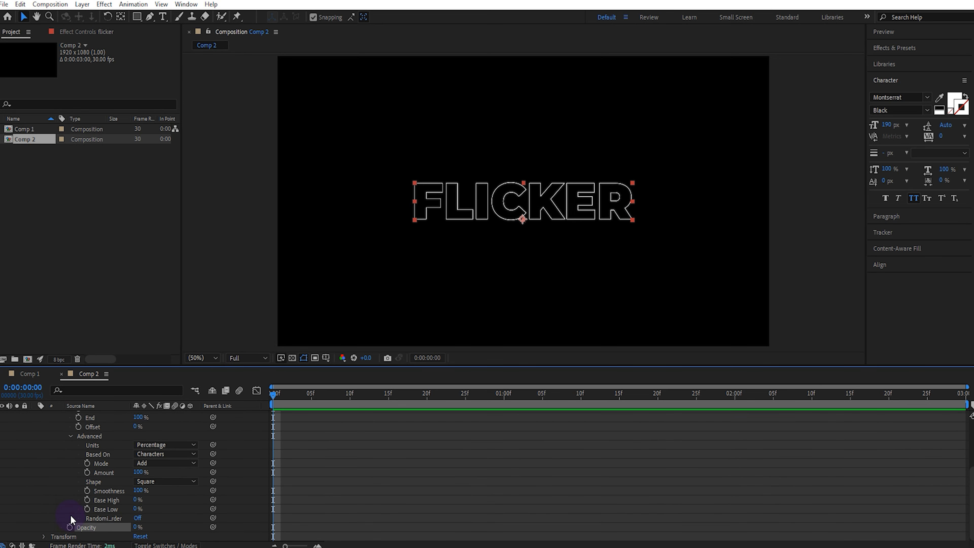
pyautogui.click(136, 518)
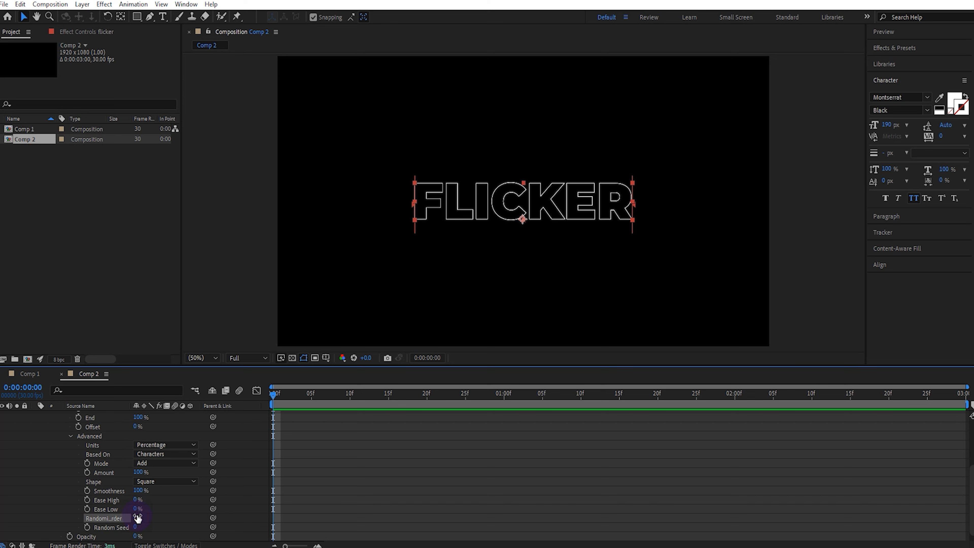
# Step: Keyframe Range Selector 1's Start at 0% on the first frame and at a higher percentage at 1 second
pyautogui.scroll(3, 142, 514)
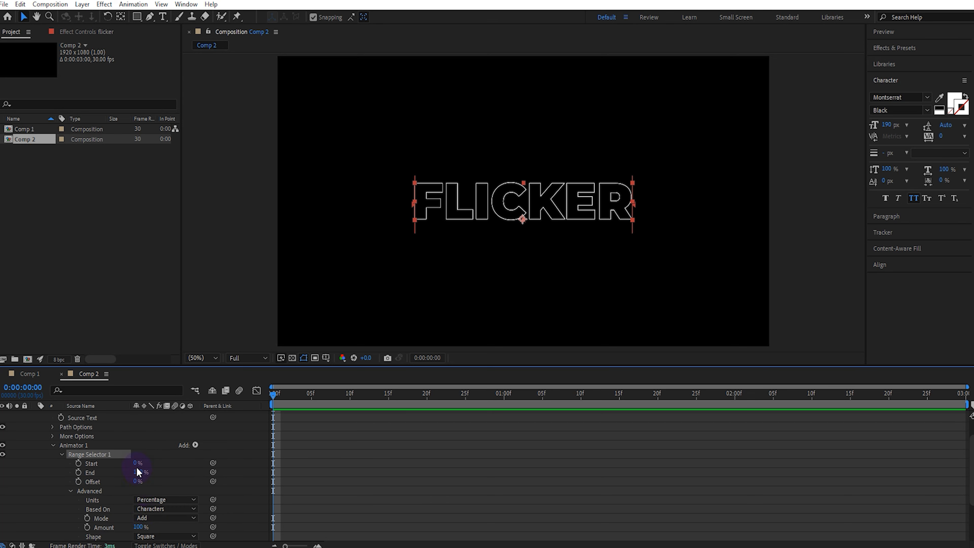
pyautogui.click(78, 464)
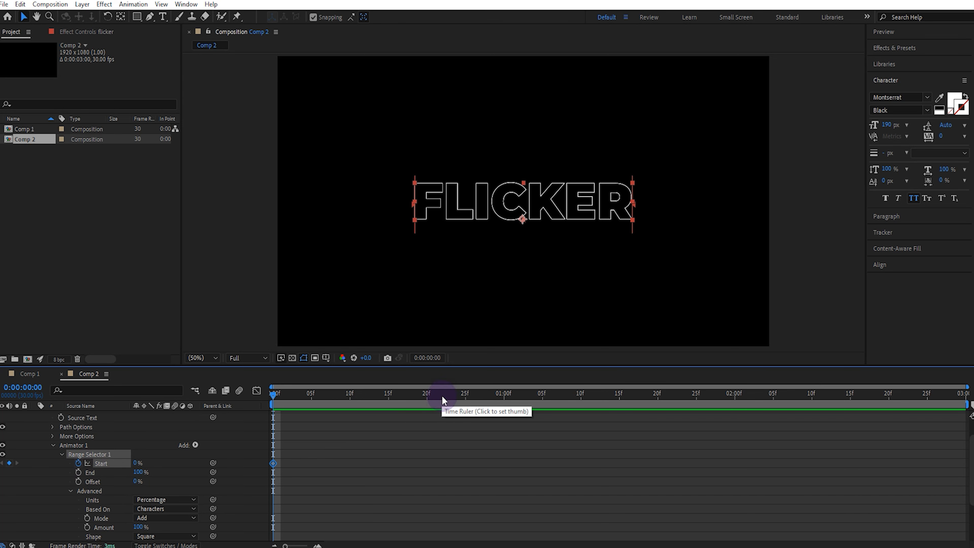
pyautogui.click(504, 398)
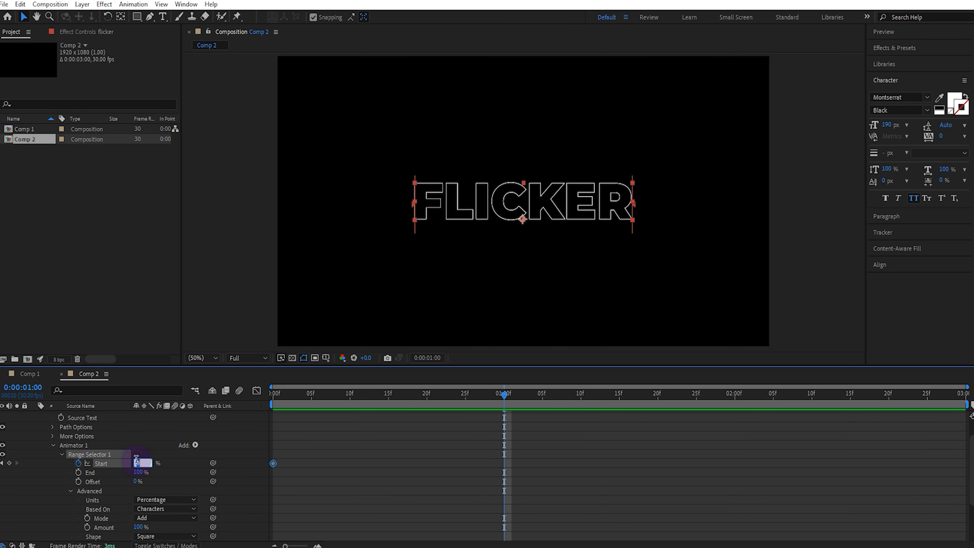
pyautogui.write('85')
pyautogui.click(111, 504)
# Step: Add the expression time*20 to the flicker layer's Random Seed and preview the animation from the first frame
pyautogui.scroll(-3, 112, 505)
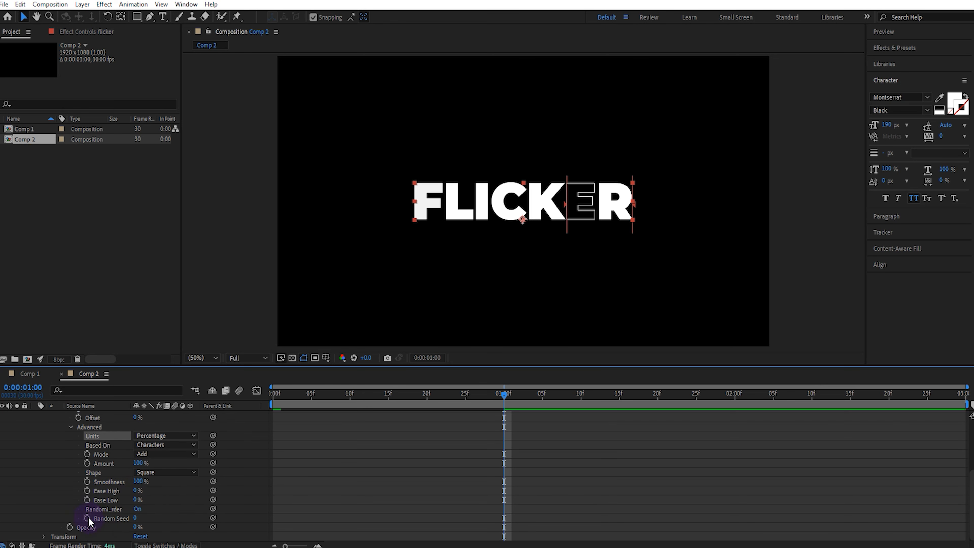
pyautogui.keyDown('alt'); pyautogui.click(89, 518); pyautogui.keyUp('alt')
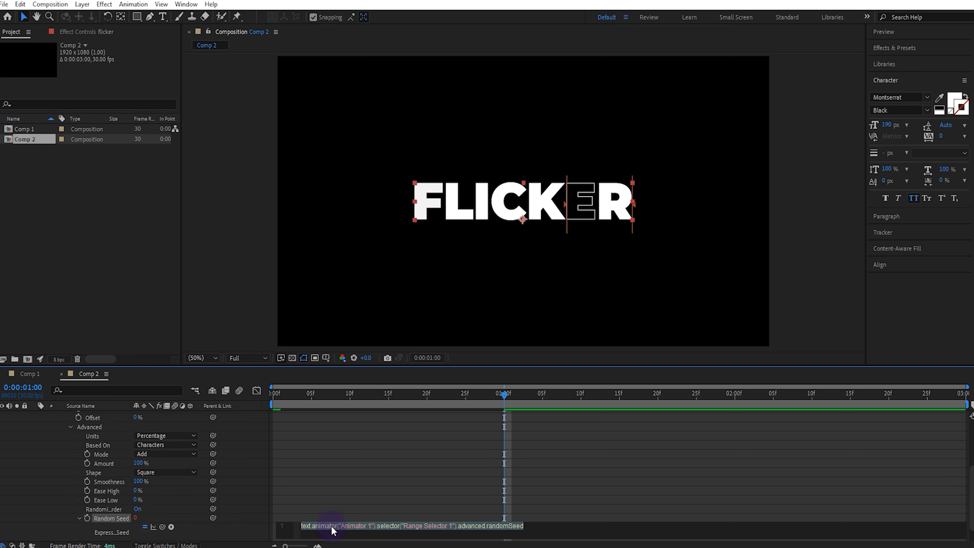
pyautogui.write('time*')
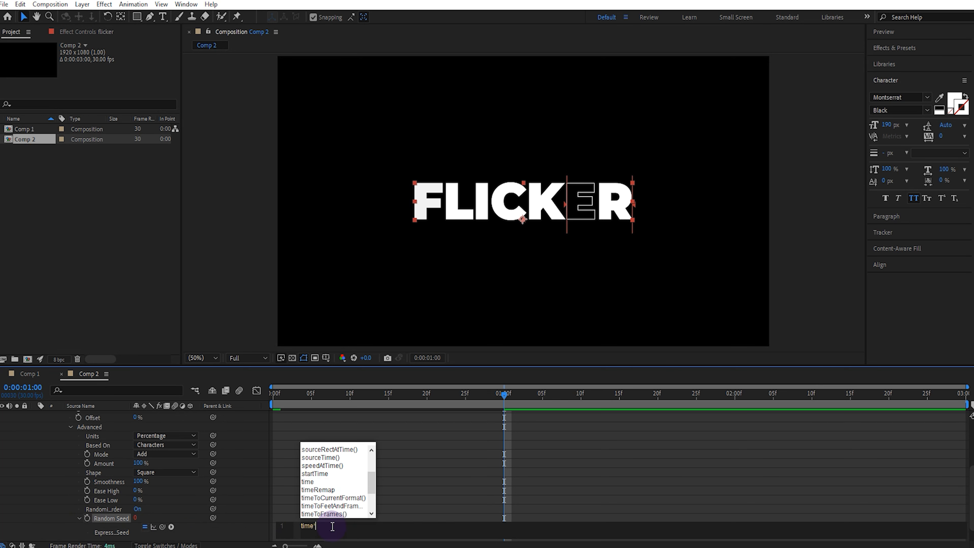
pyautogui.write('2')
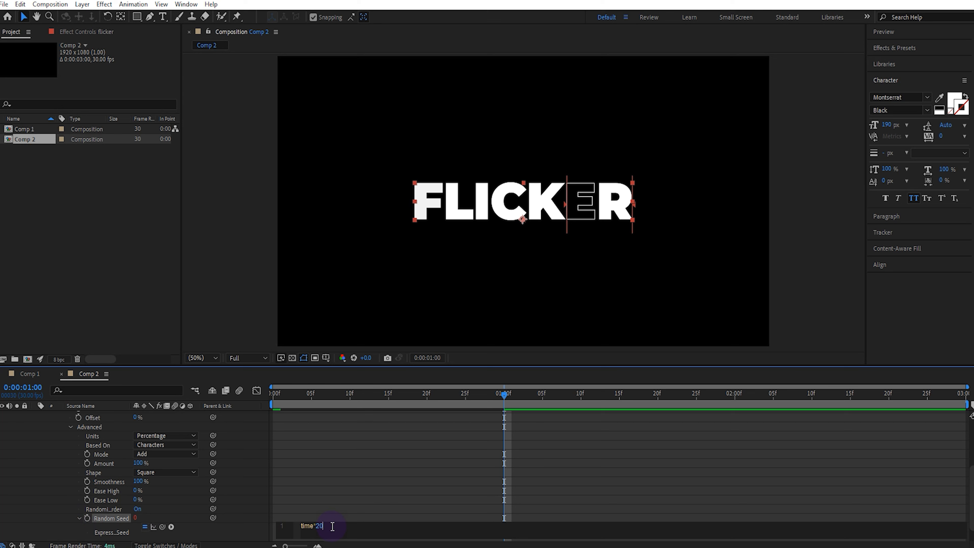
pyautogui.write('0')
pyautogui.moveTo(303, 396); pyautogui.dragTo(257, 424)
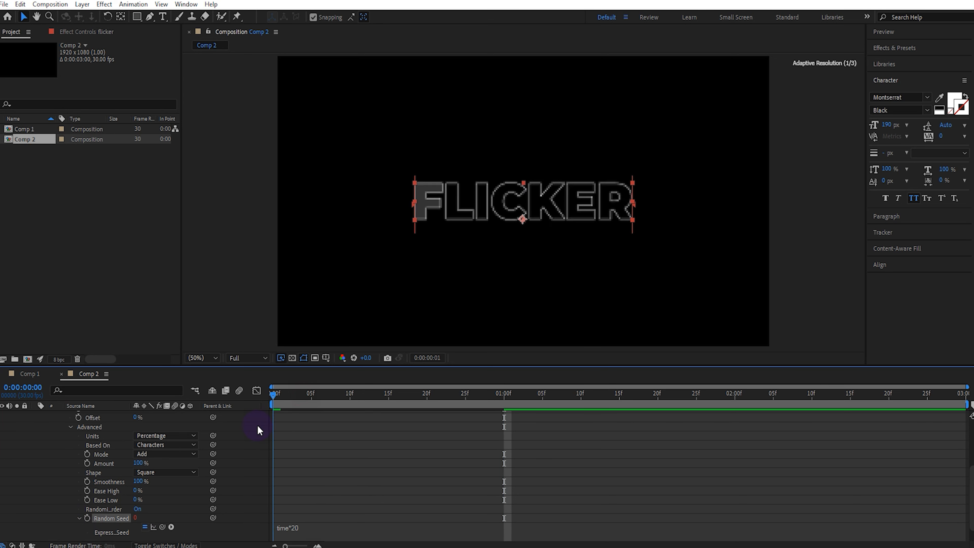
pyautogui.press('space')
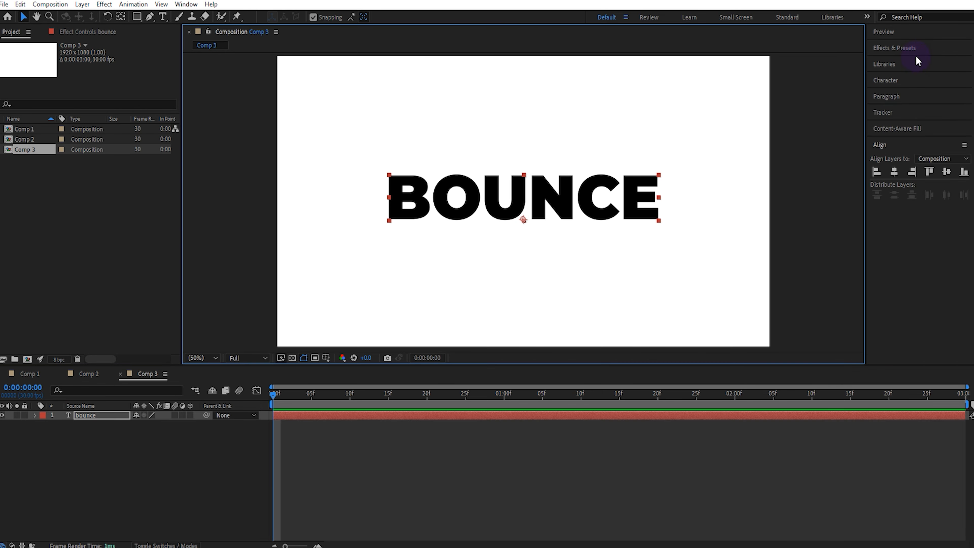
# Step: Find the Text Bounce animation preset by searching for "bounce" and apply it to the BOUNCE text layer at the first frame
pyautogui.click(915, 48)
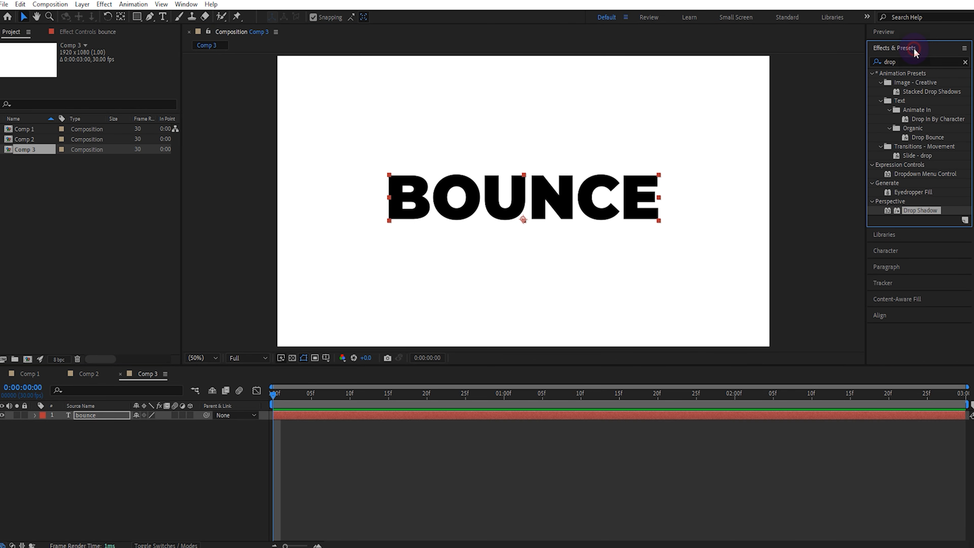
pyautogui.click(964, 62)
pyautogui.click(939, 61)
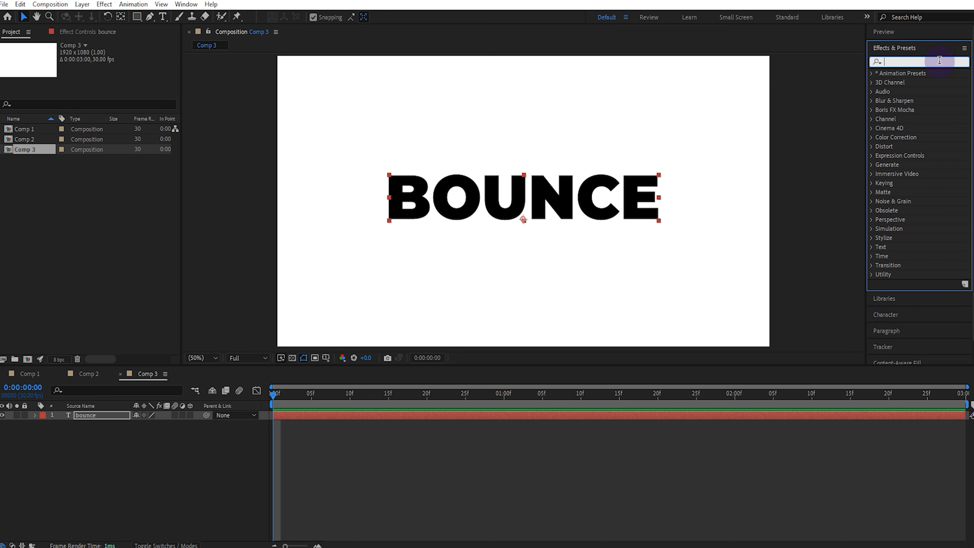
pyautogui.write('bounc')
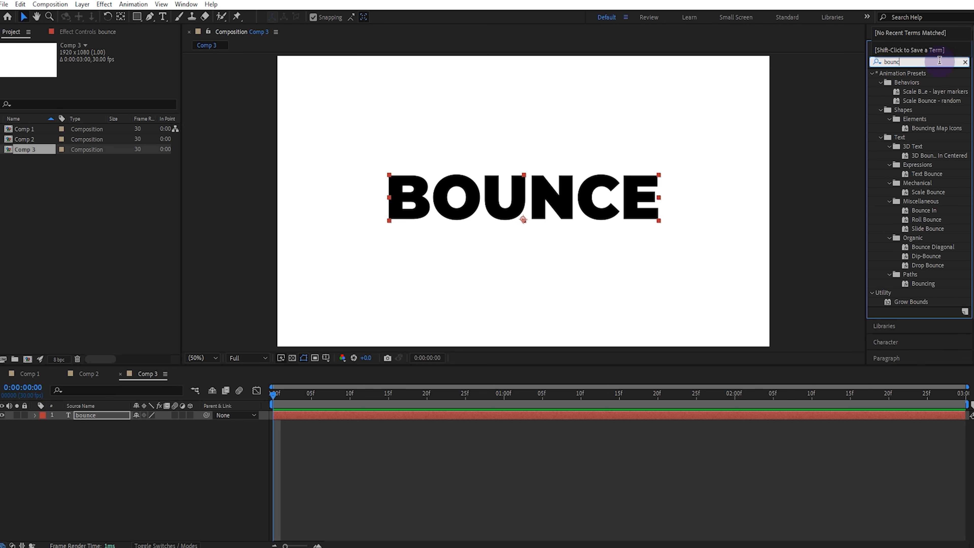
pyautogui.write('e')
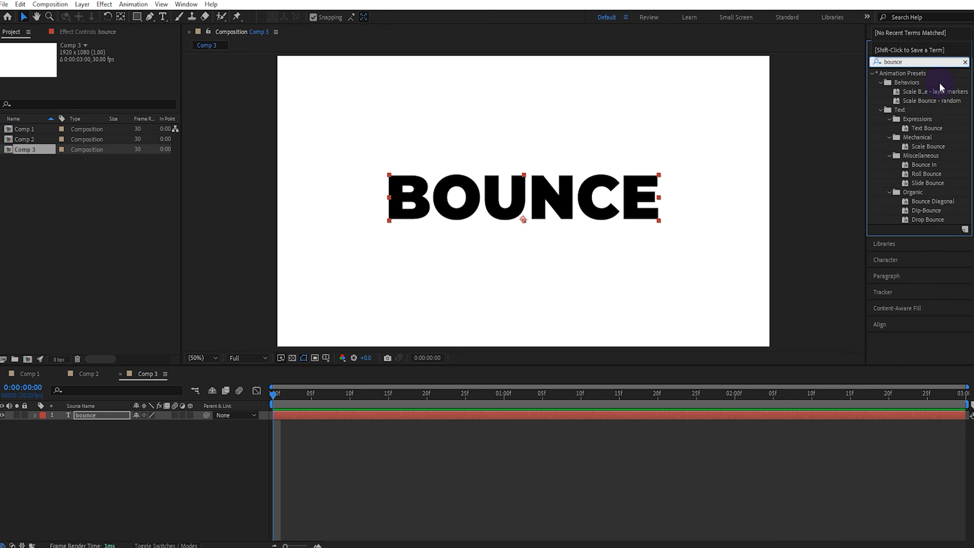
pyautogui.moveTo(942, 132); pyautogui.dragTo(545, 195)
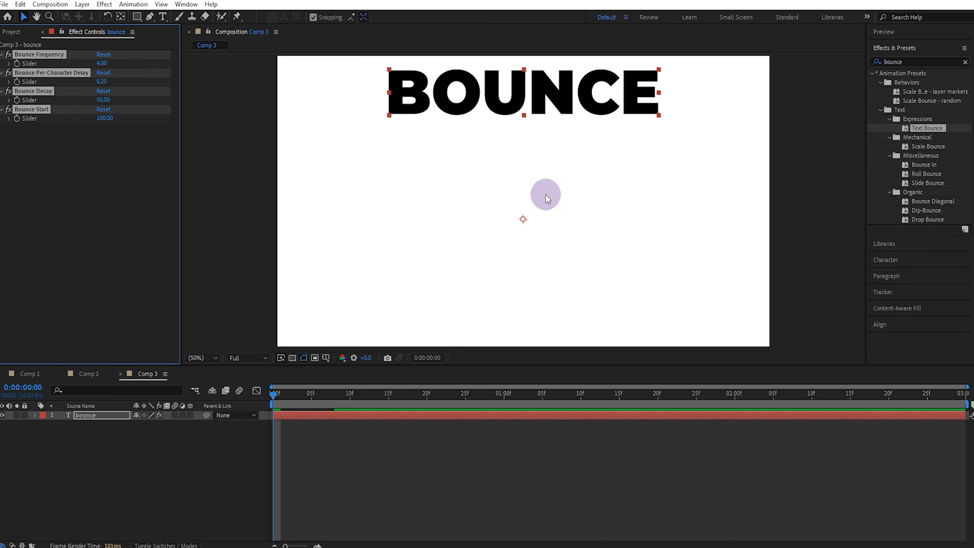
# Step: Set the bounce layer's Bounce Frequency to 5 and Bounce Decay to 35, and preview the animation
pyautogui.click(235, 145)
pyautogui.click(102, 64)
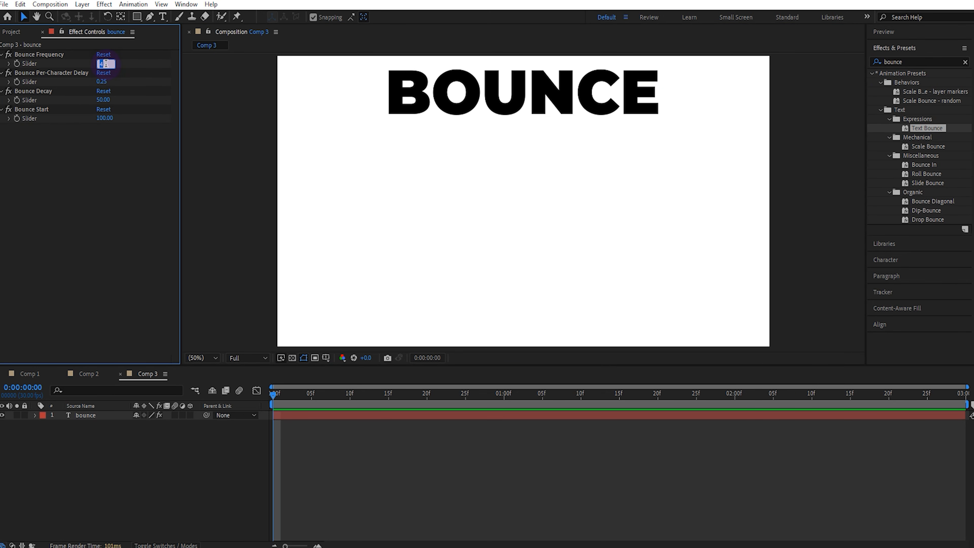
pyautogui.click(101, 100)
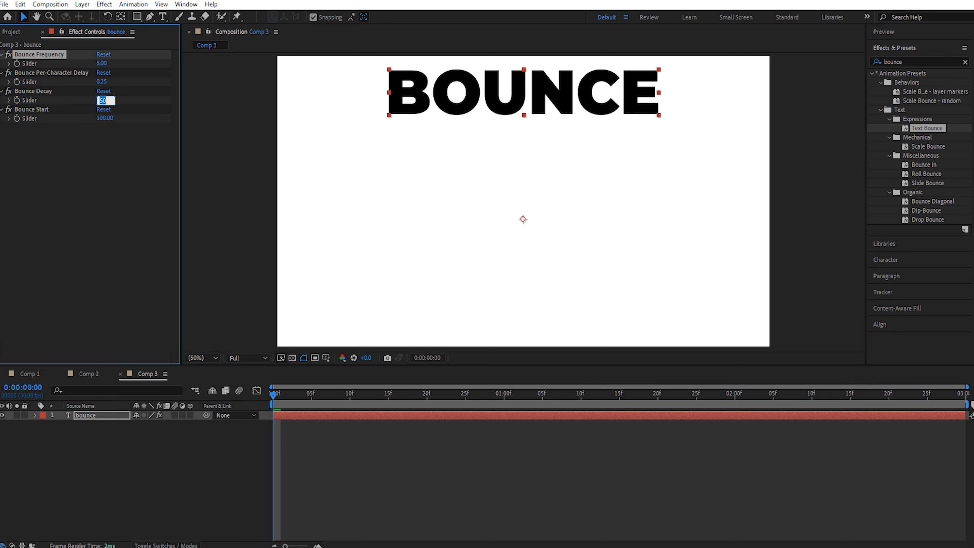
pyautogui.write('35')
pyautogui.click(193, 186)
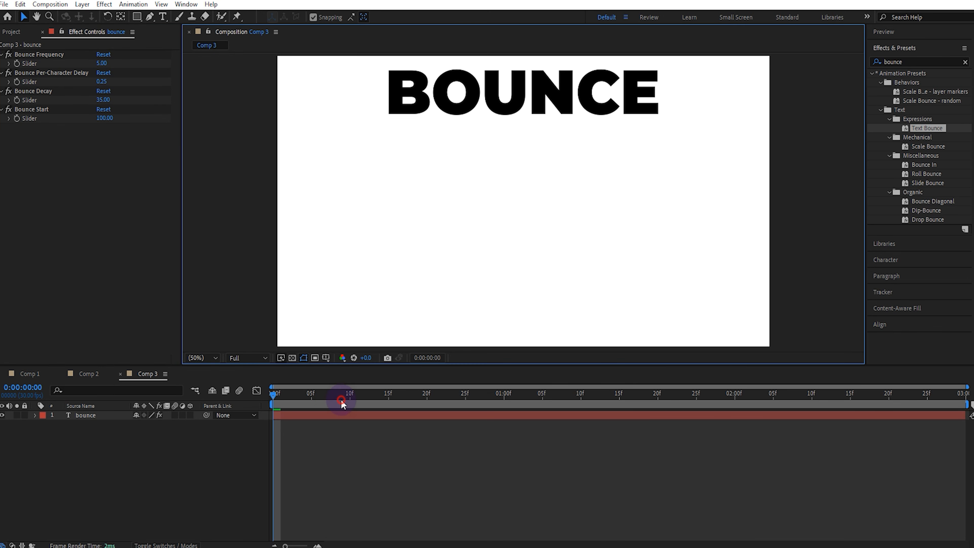
pyautogui.click(342, 401)
pyautogui.press('space')
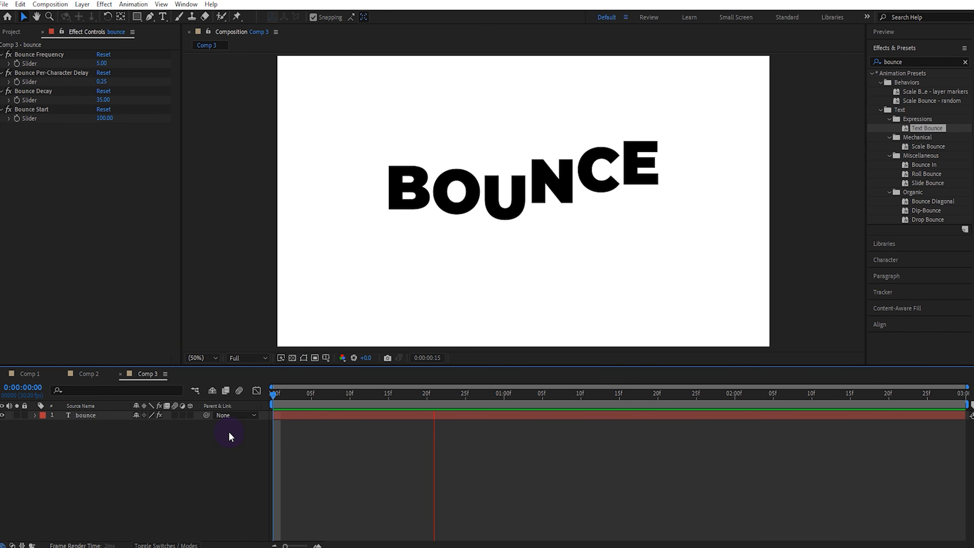